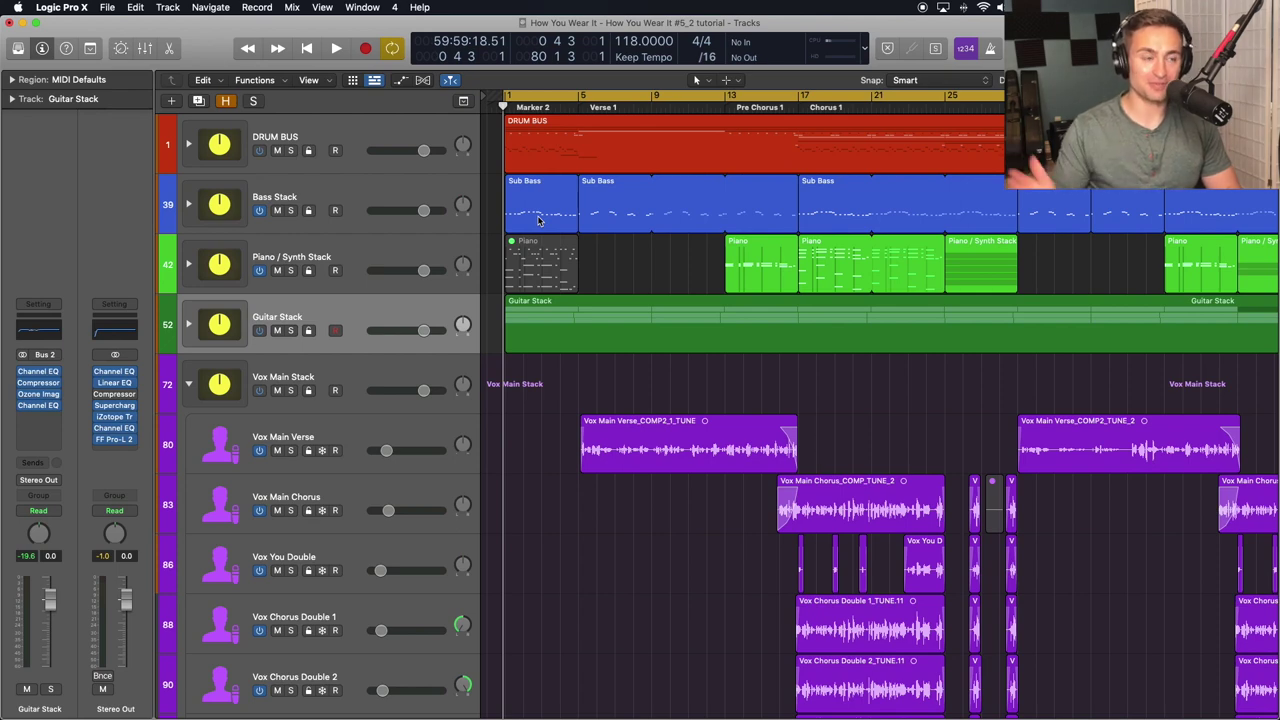
Play the song to listen, then stop and return the playhead to the start.
click(336, 48)
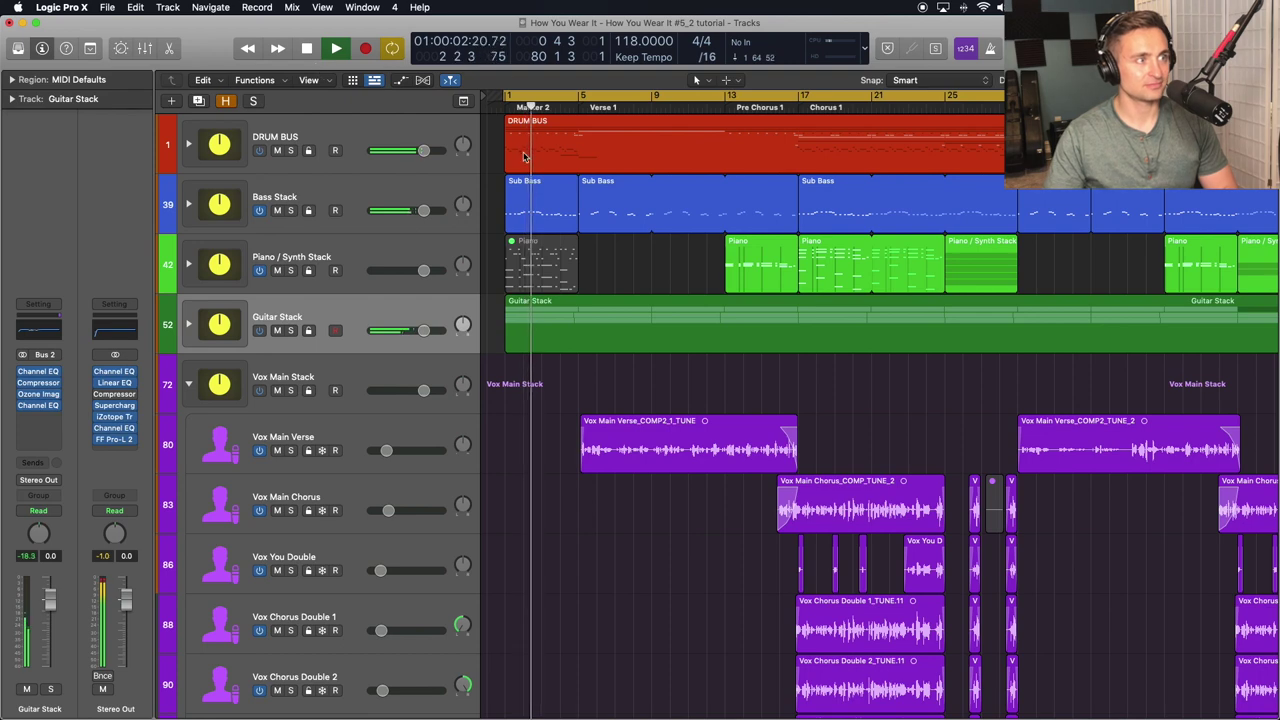
scroll(523, 155, down, 1)
scroll(523, 155, up, 1)
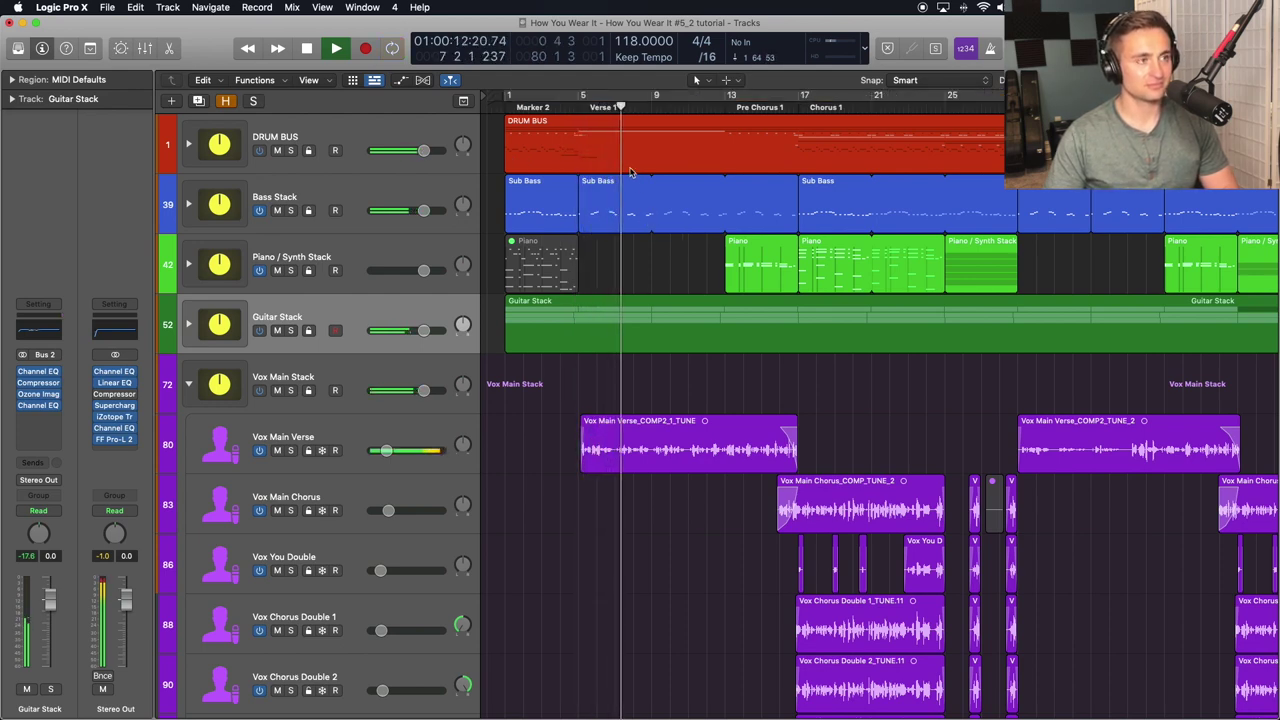
key(space)
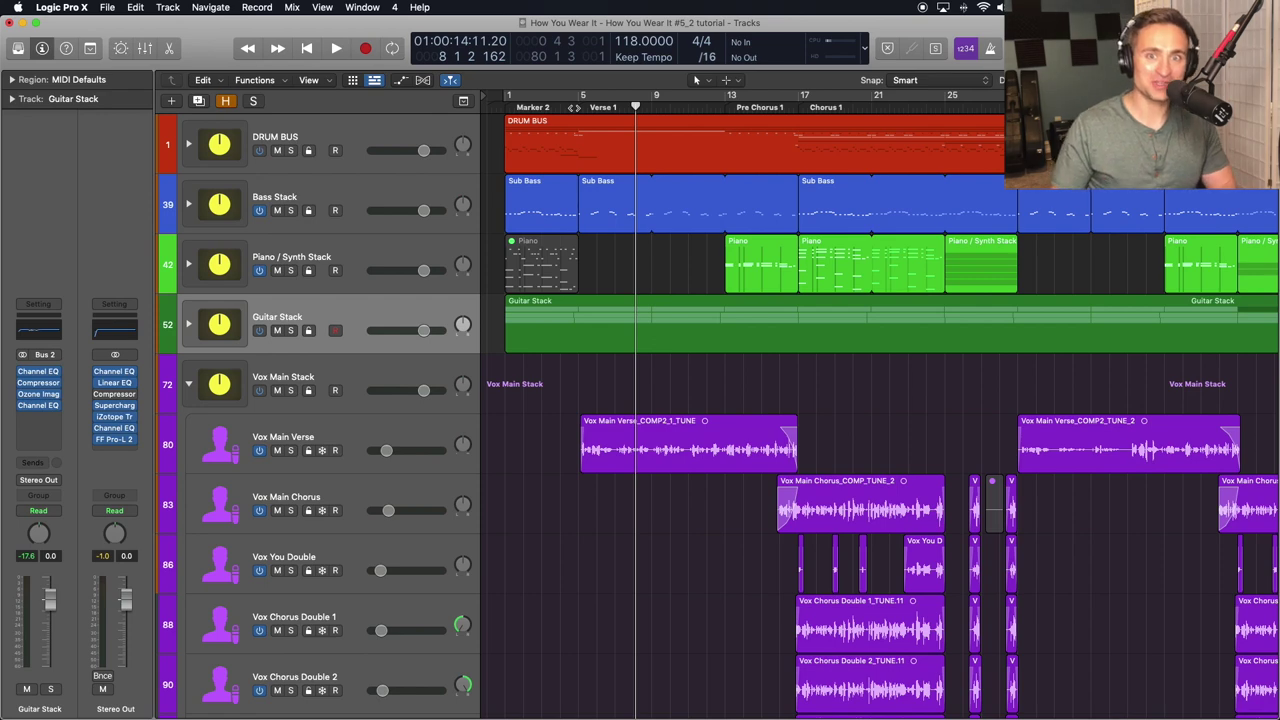
click(506, 107)
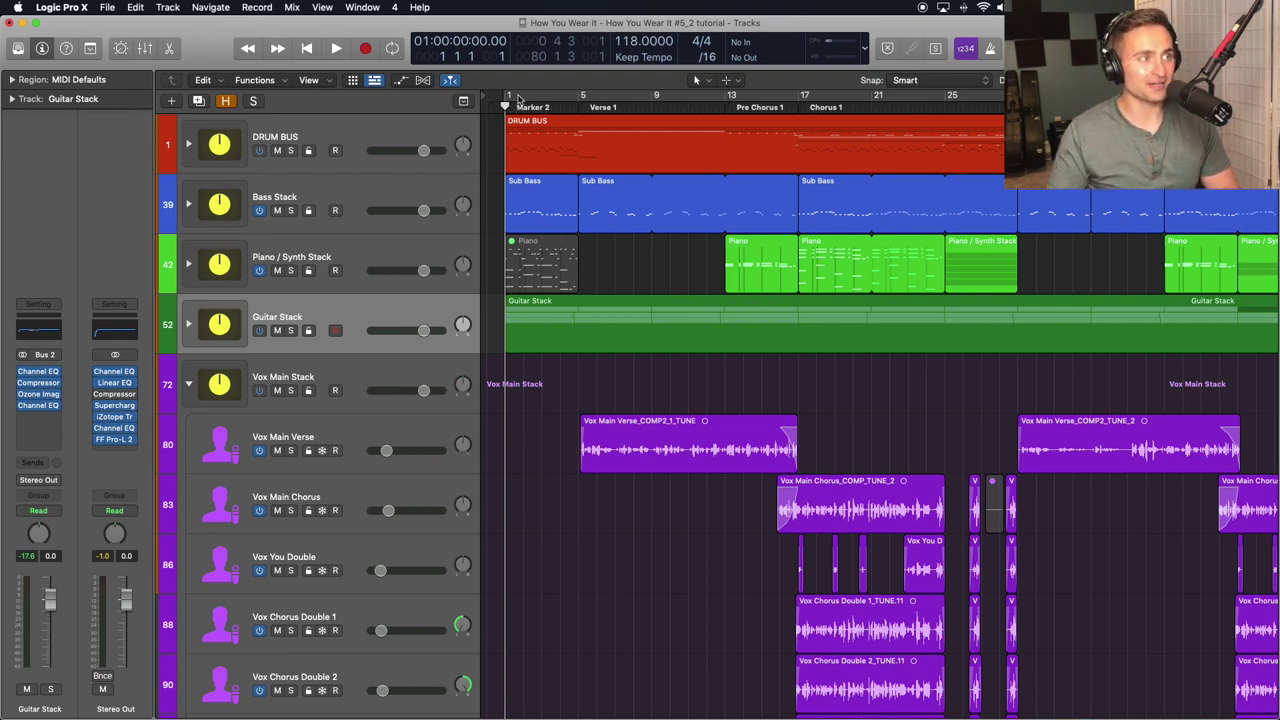
Put the playhead at bar 3, show automation on all tracks, and expand the Guitar Stack.
click(542, 100)
key(a)
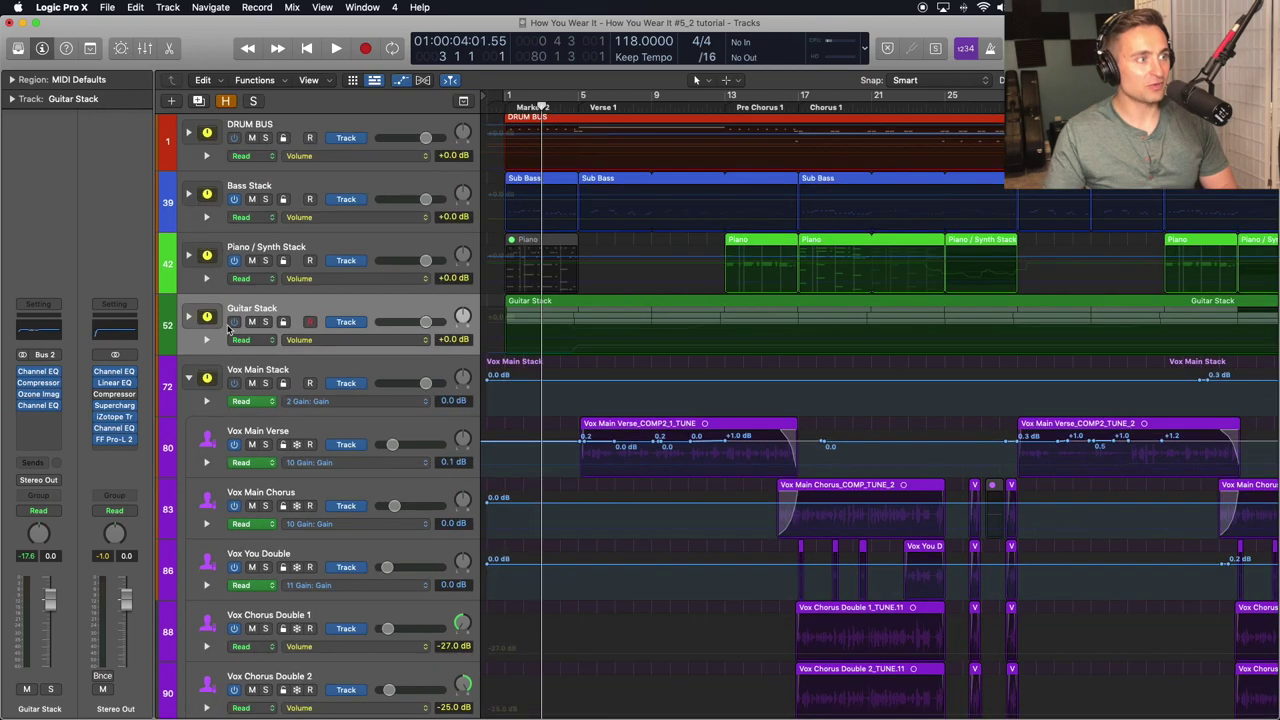
mouse_move(40, 412)
click(188, 316)
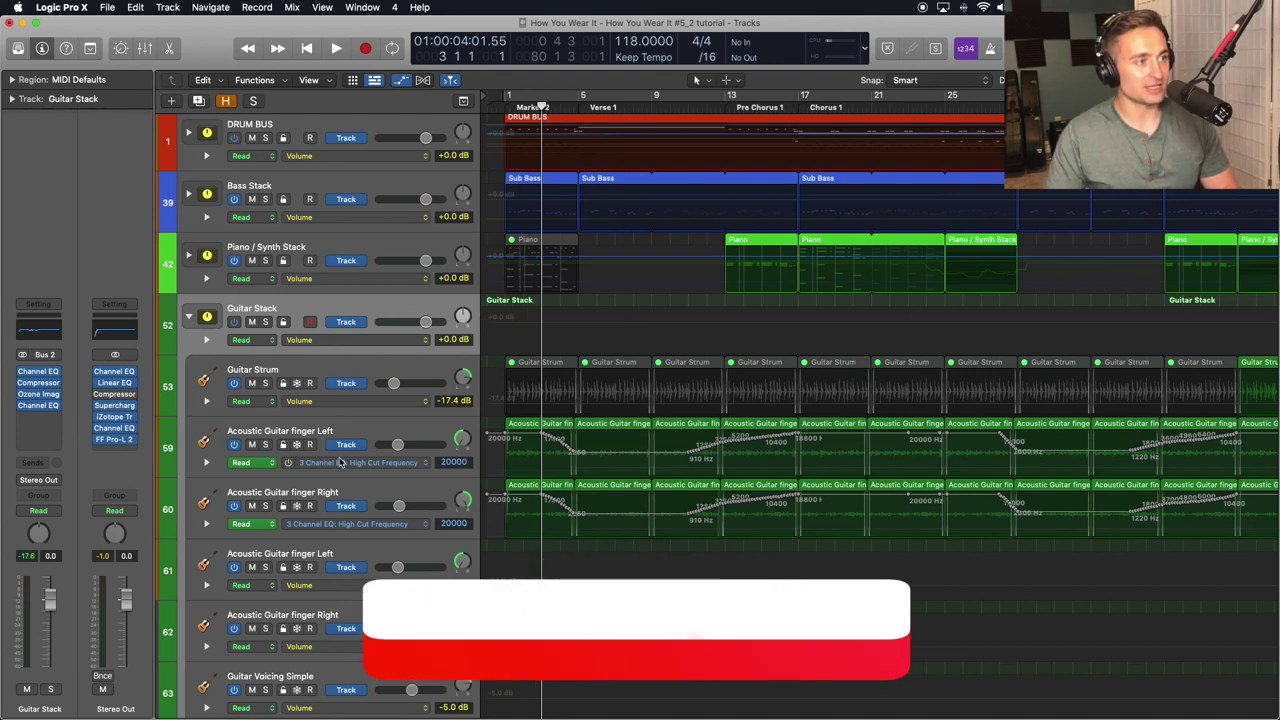
Open the Guitar Stack Channel EQ and lower its high cut slightly to 18400 Hz.
click(40, 406)
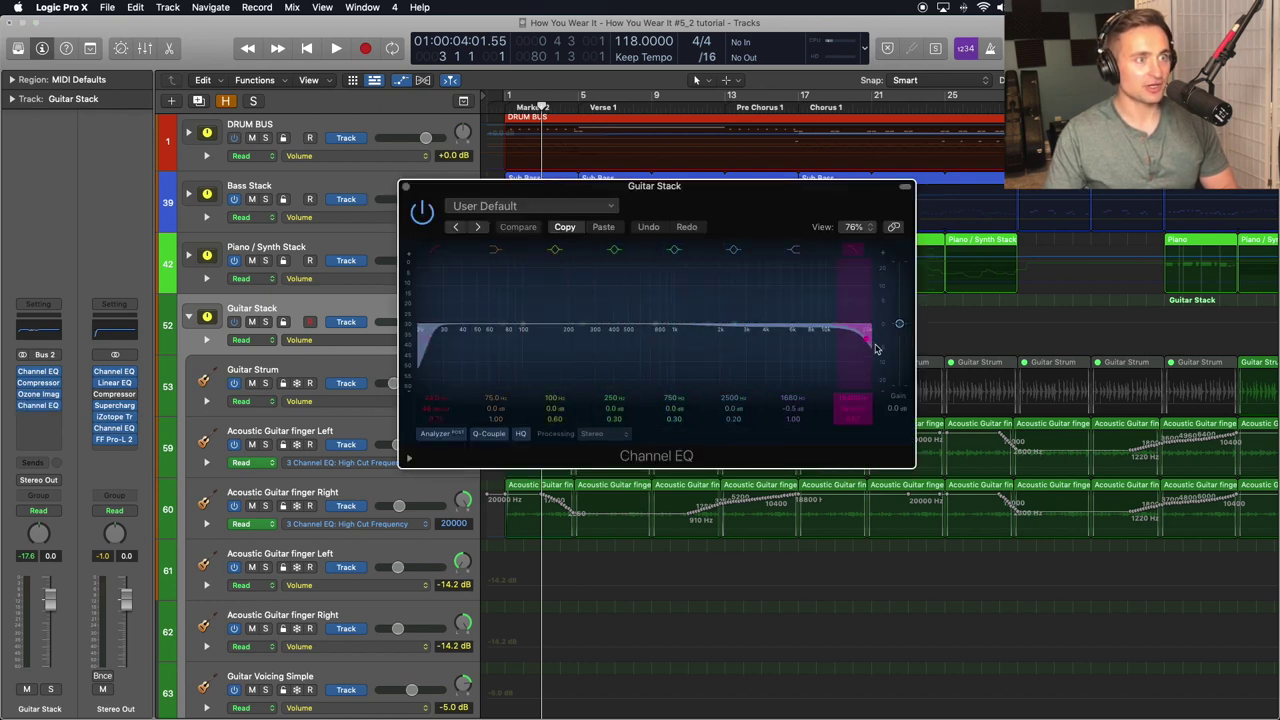
drag(866, 342, 869, 347)
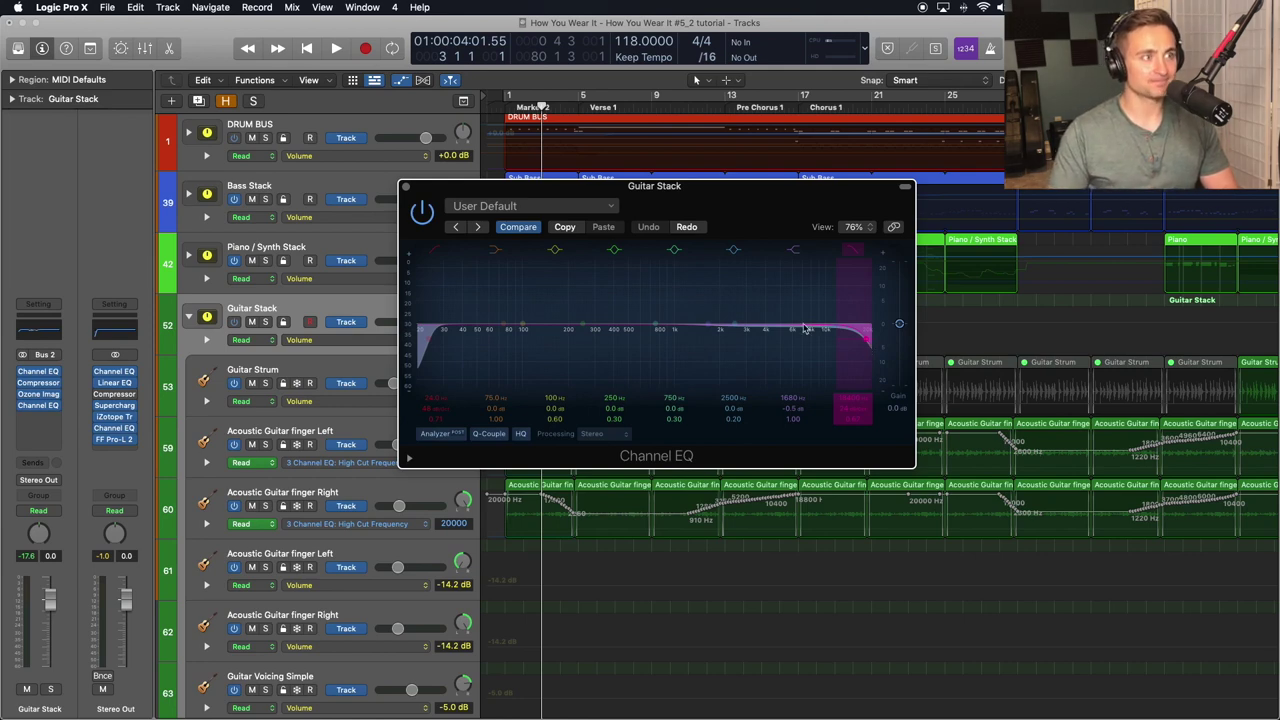
drag(660, 186, 825, 185)
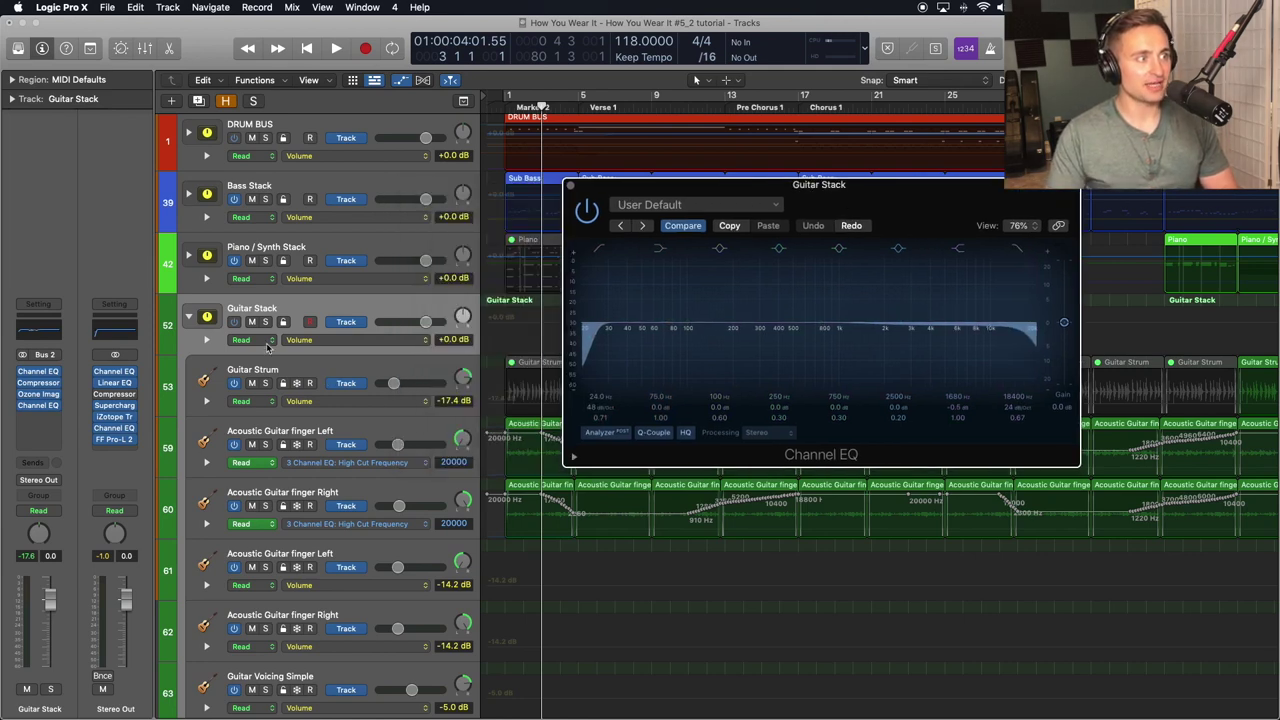
click(267, 343)
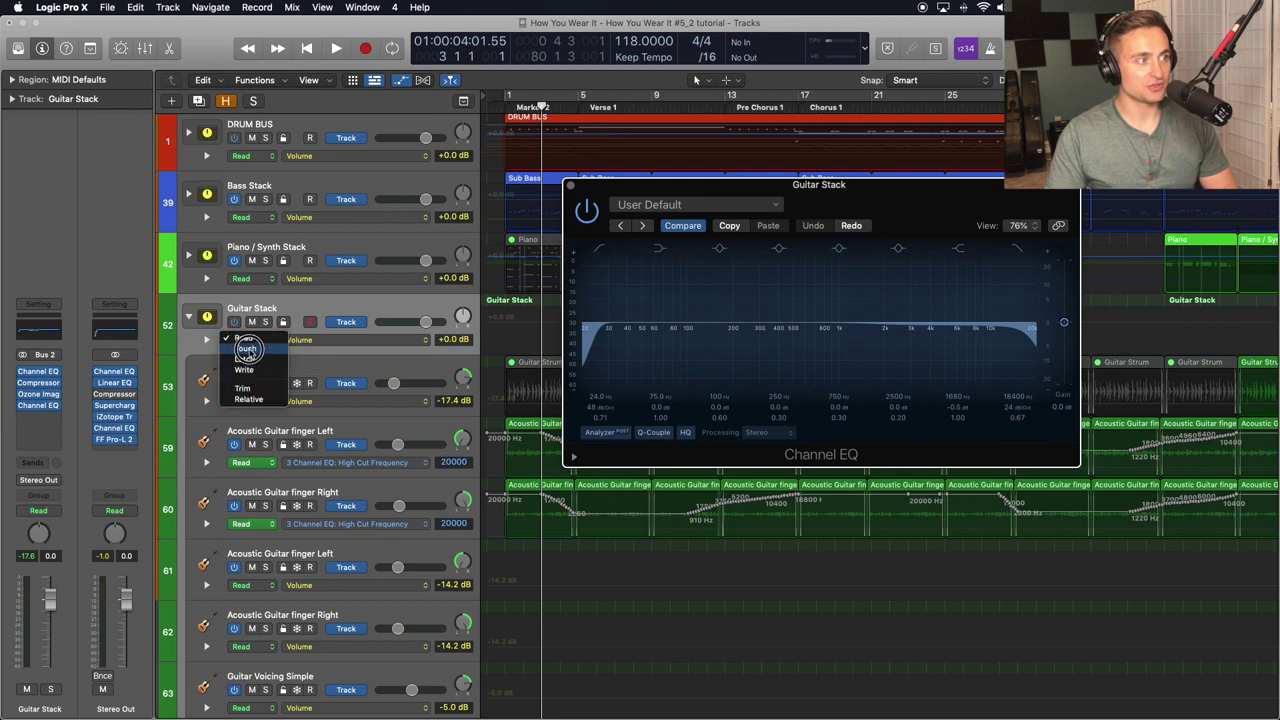
In Touch mode, record the high cut sweeping from 18400 Hz down to 575 Hz from bar 1.
click(247, 349)
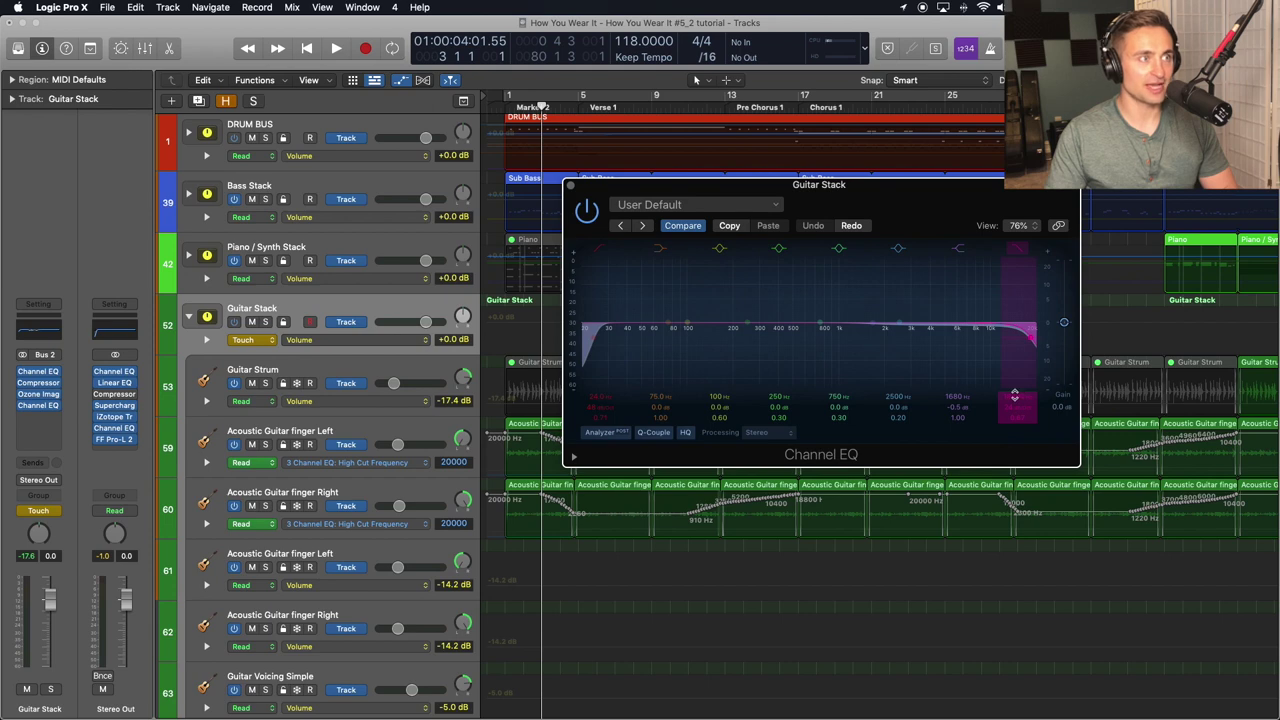
click(515, 107)
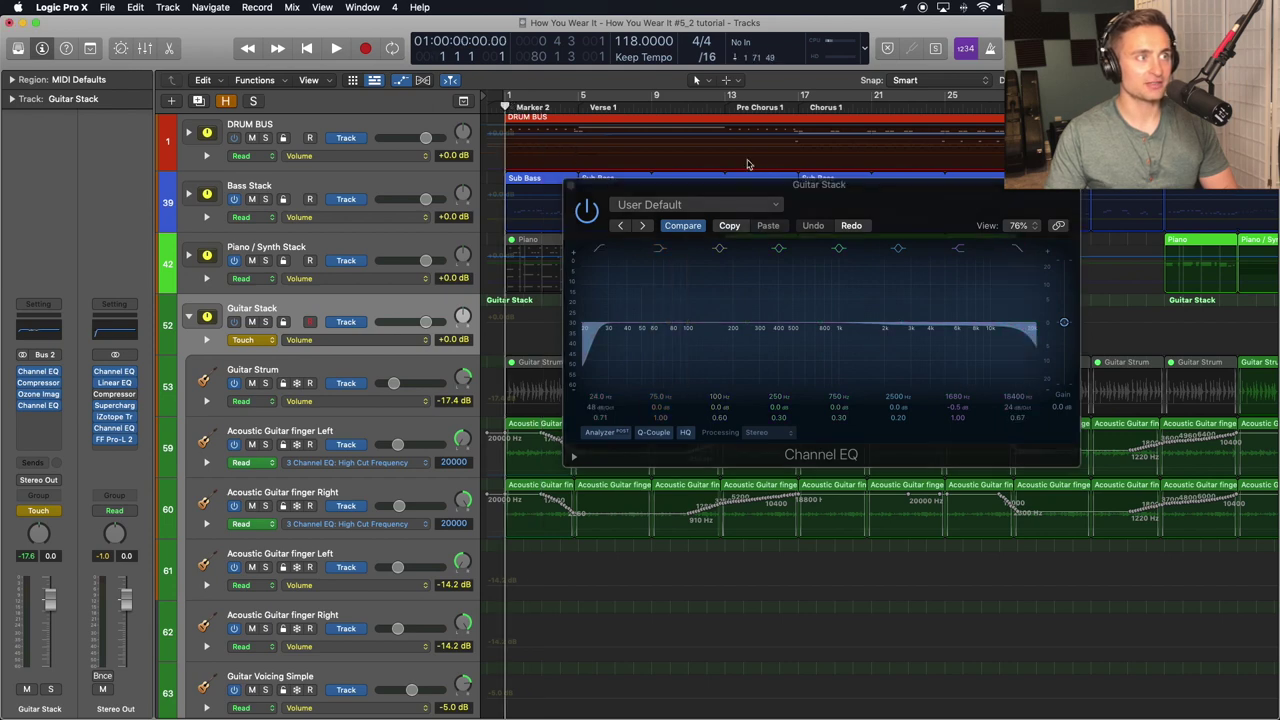
key(space)
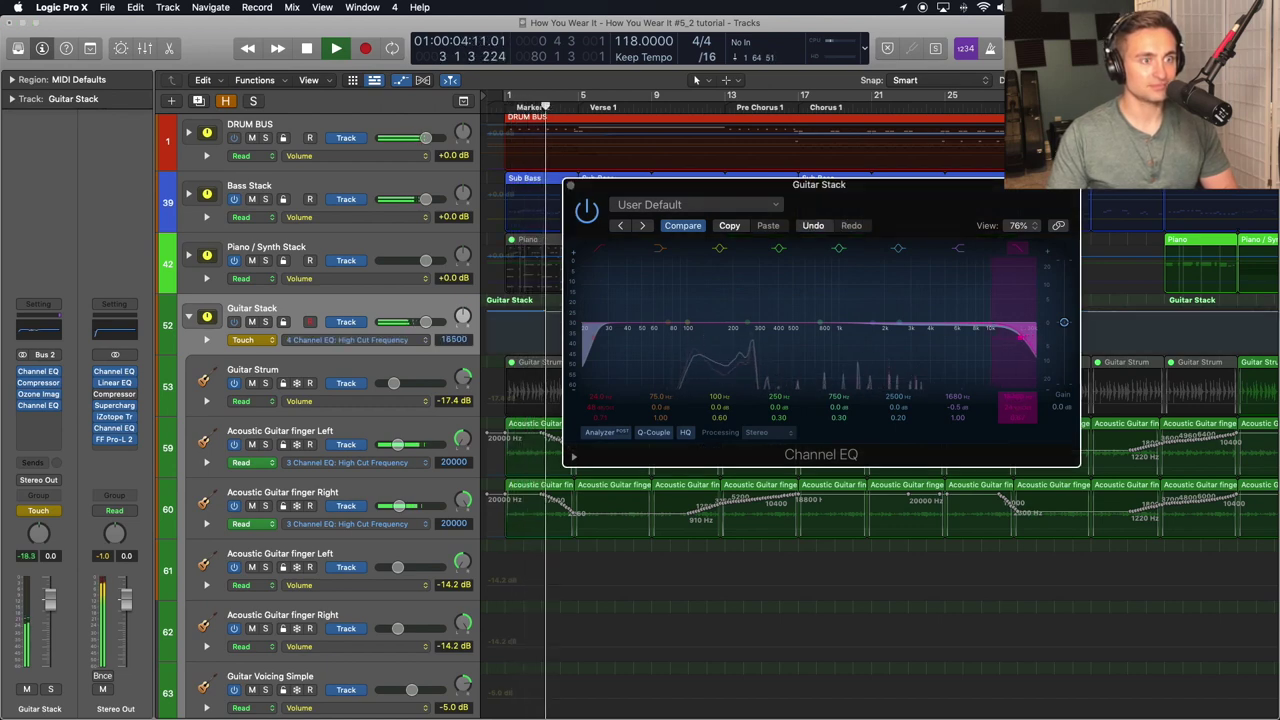
mouse_move(1014, 402)
mouse_down()
mouse_move(1014, 514)
mouse_move(1012, 397)
mouse_up()
key(space)
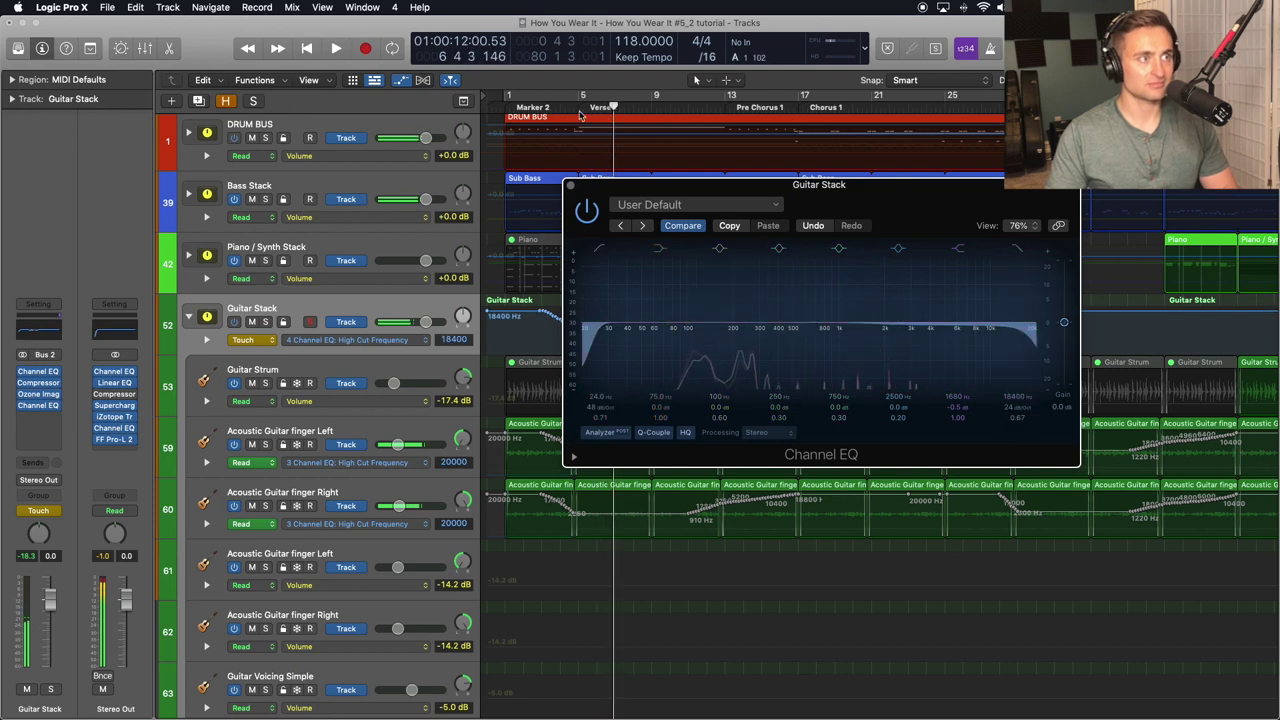
Close the EQ, set Guitar Stack automation to Read, and play from bar 2 to check it.
click(571, 187)
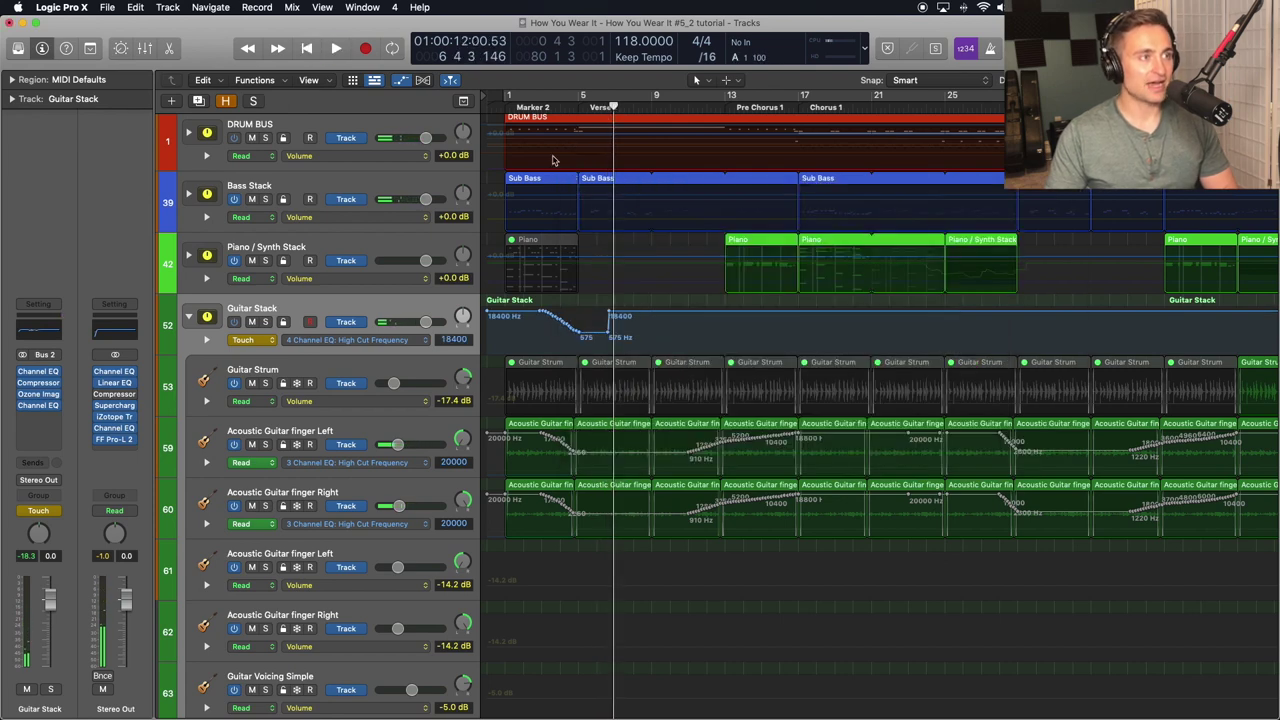
click(541, 104)
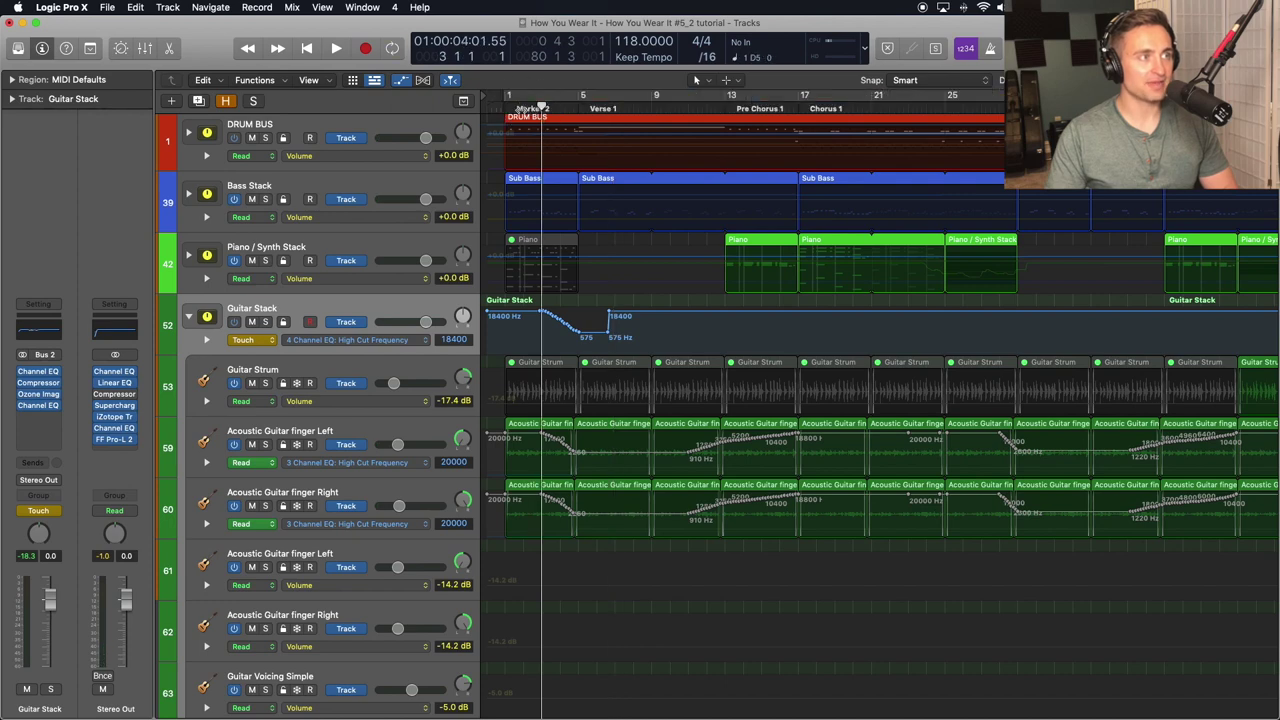
click(522, 108)
click(268, 341)
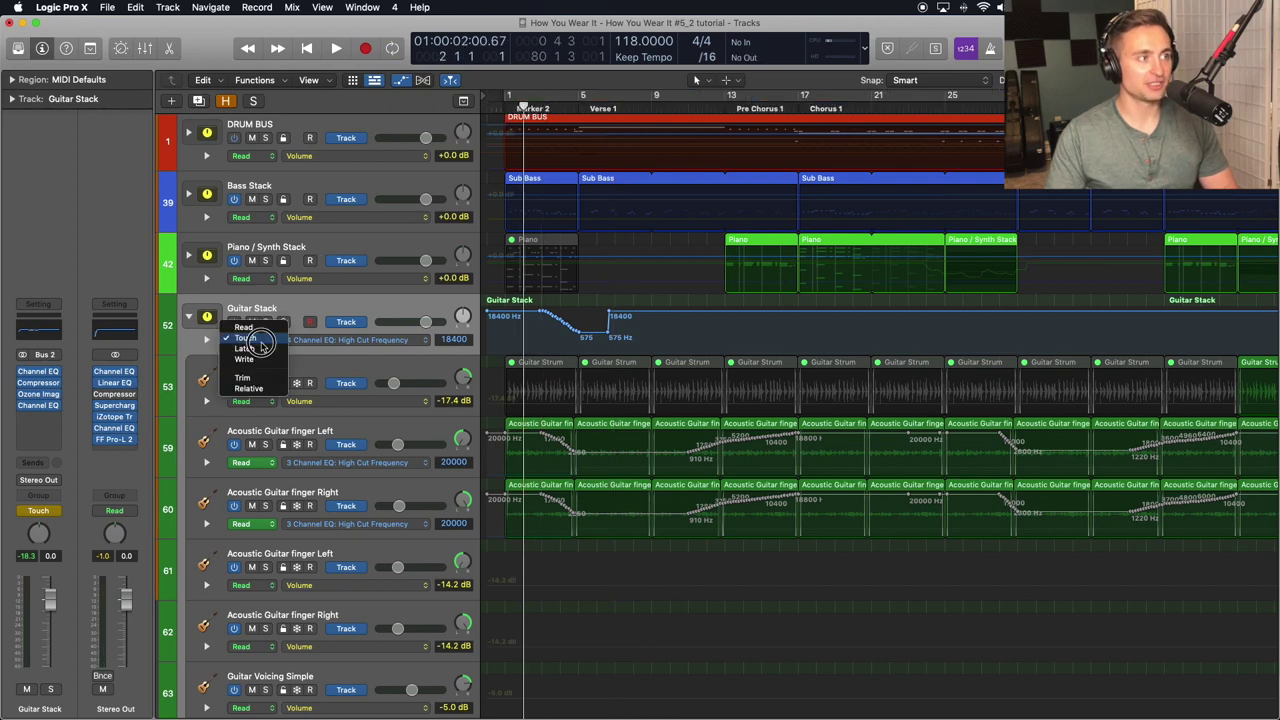
click(248, 323)
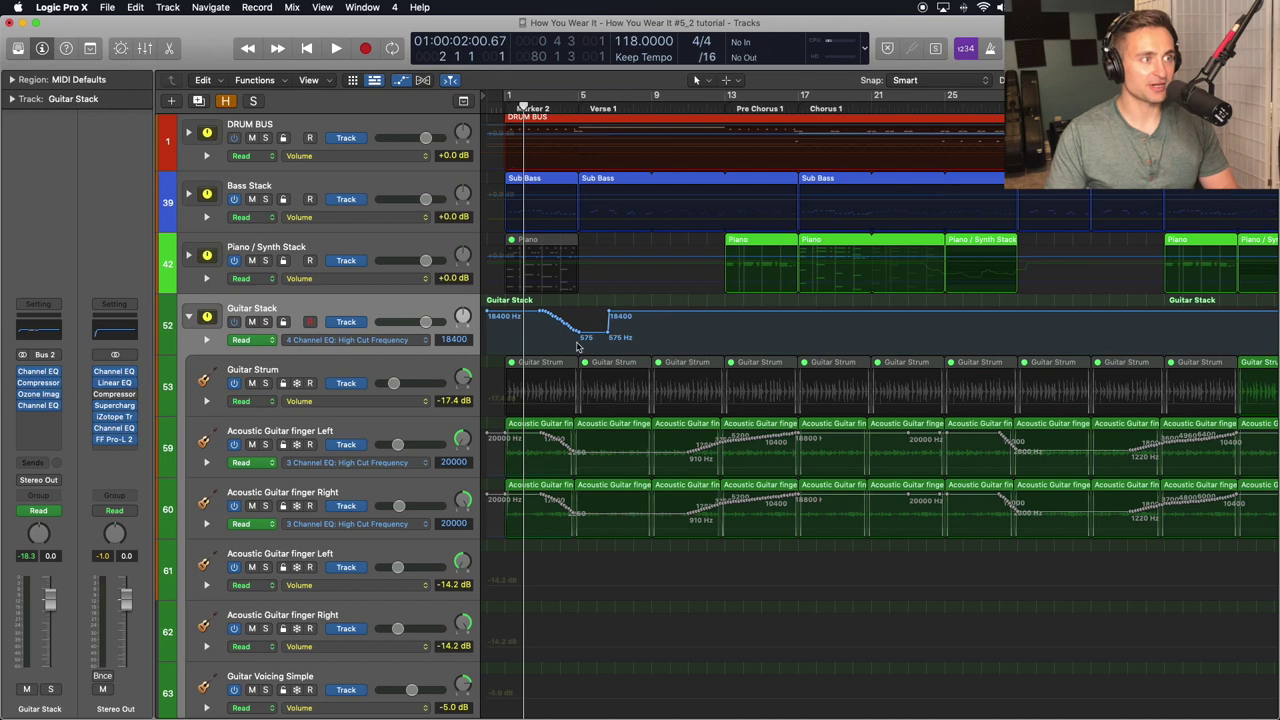
key(space)
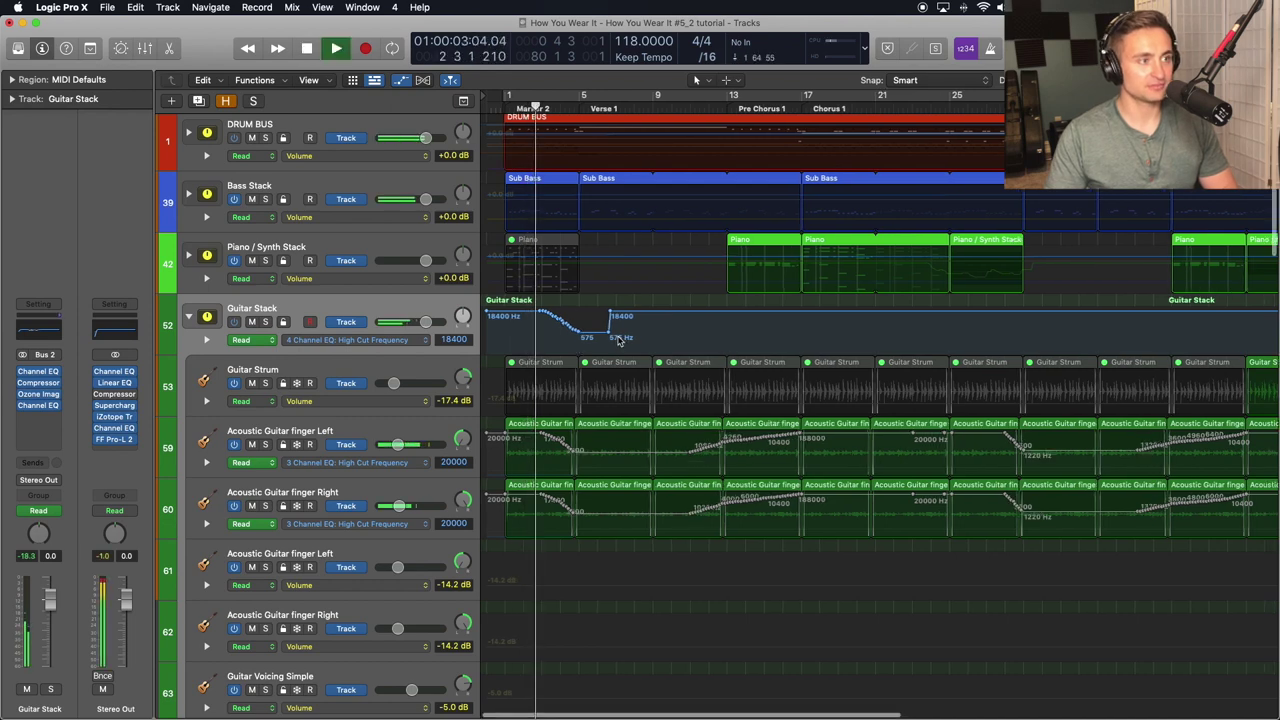
key(super+Right)
key(super+Right)
key(super+Right)
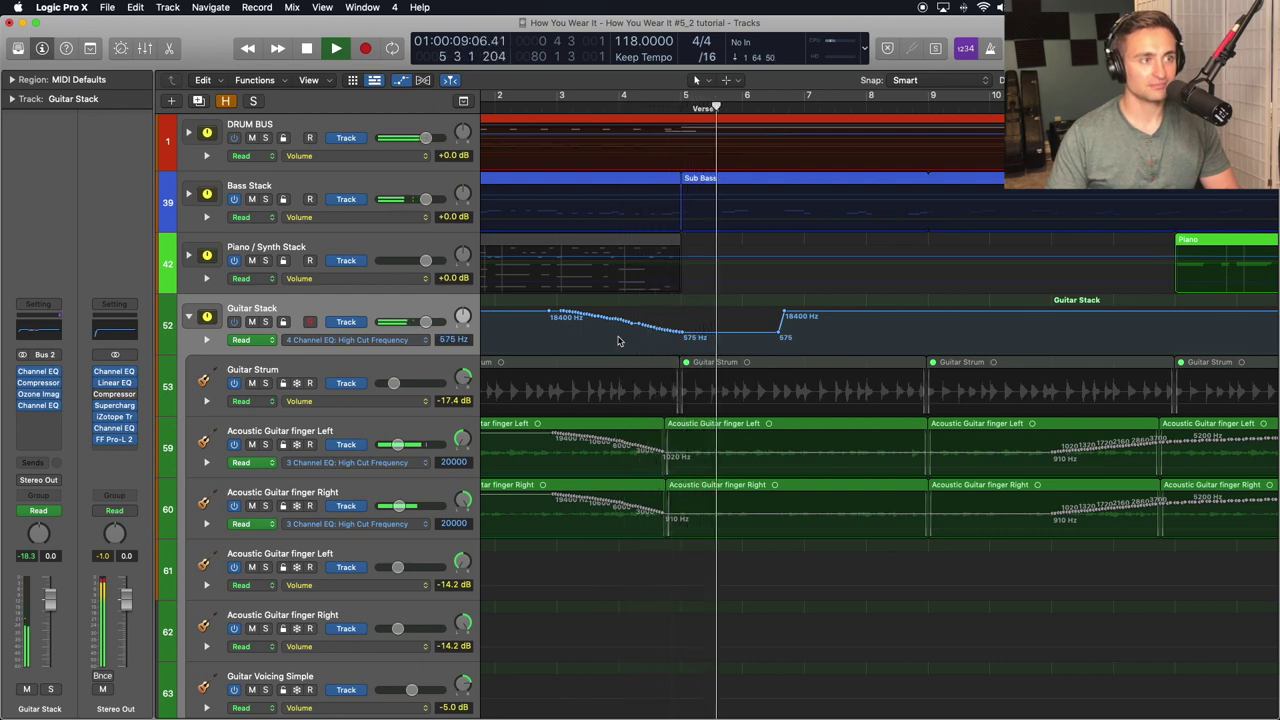
key(space)
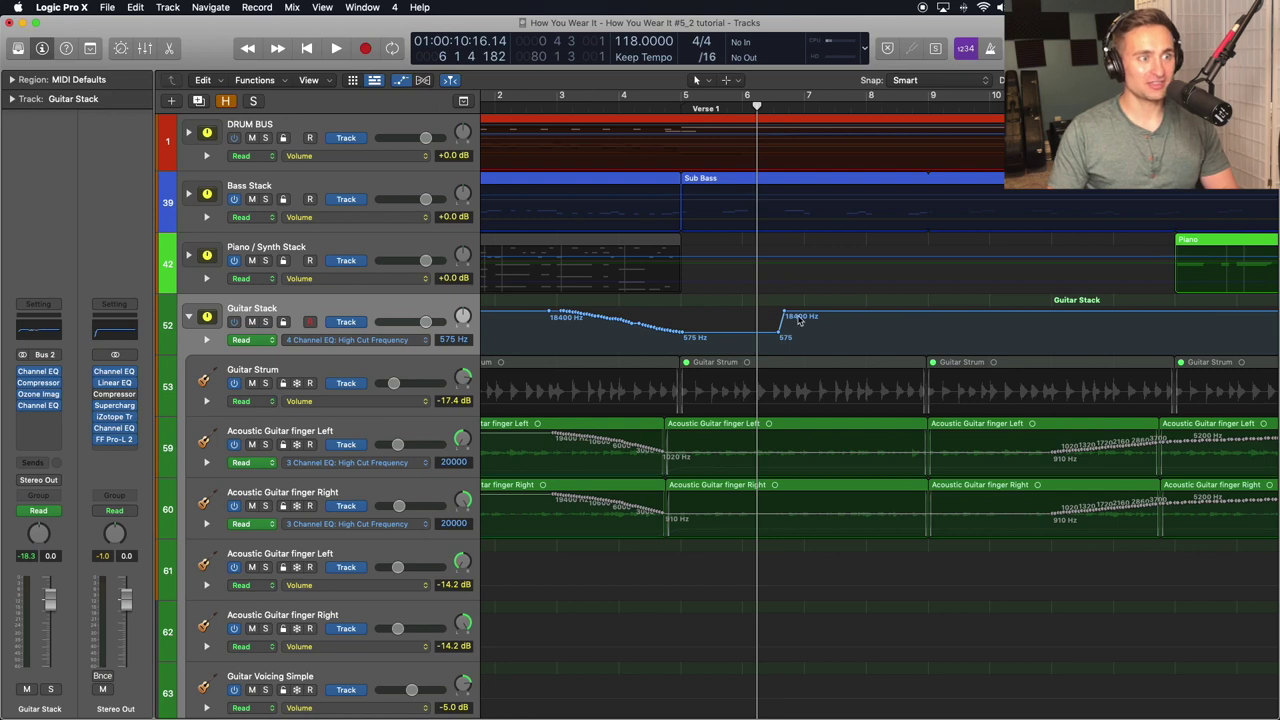
Drag the automation's jump from 575 Hz back to 18400 Hz right to bar 11.
scroll(799, 320, down, 1)
drag(780, 333, 1053, 335)
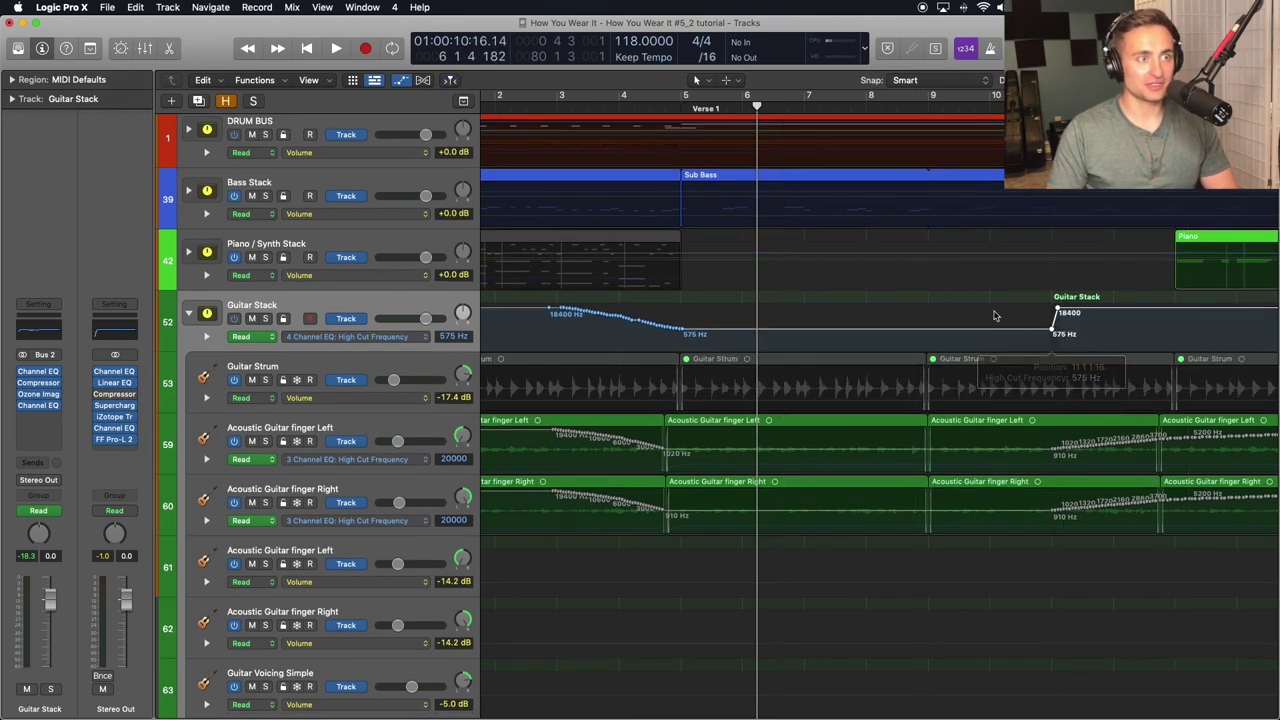
click(618, 102)
click(559, 105)
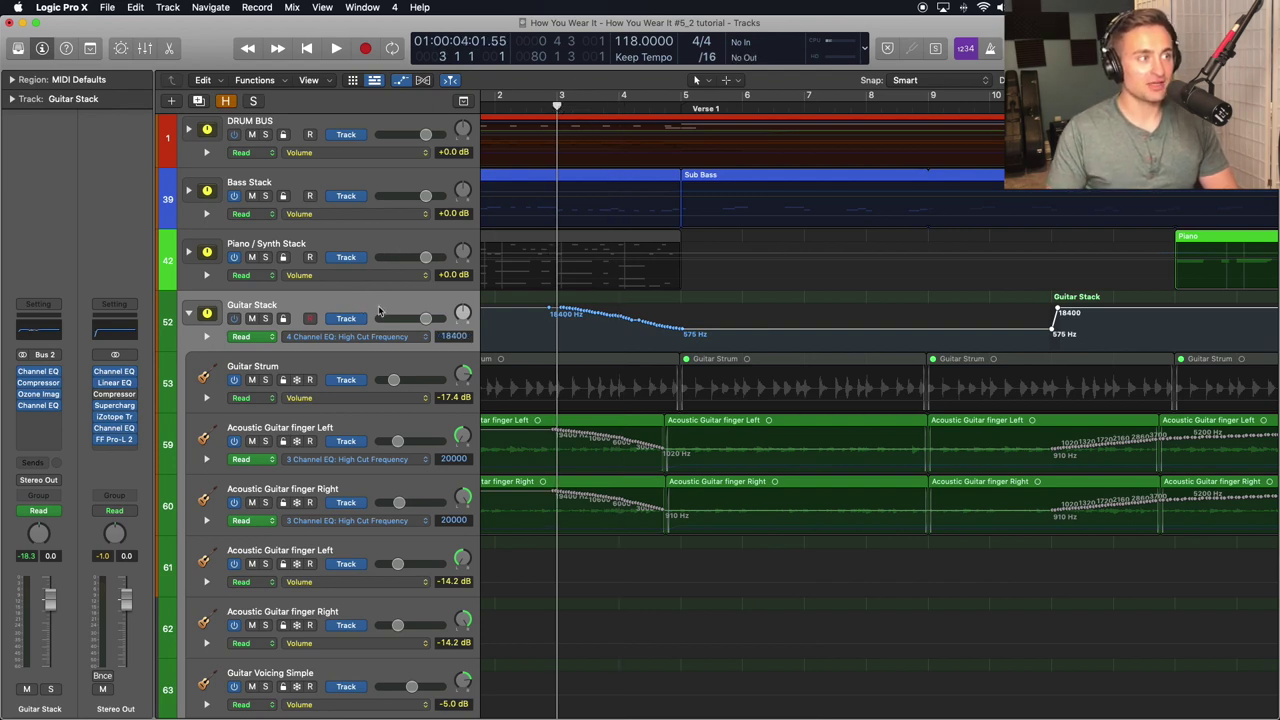
key(super+Left)
key(super+Left)
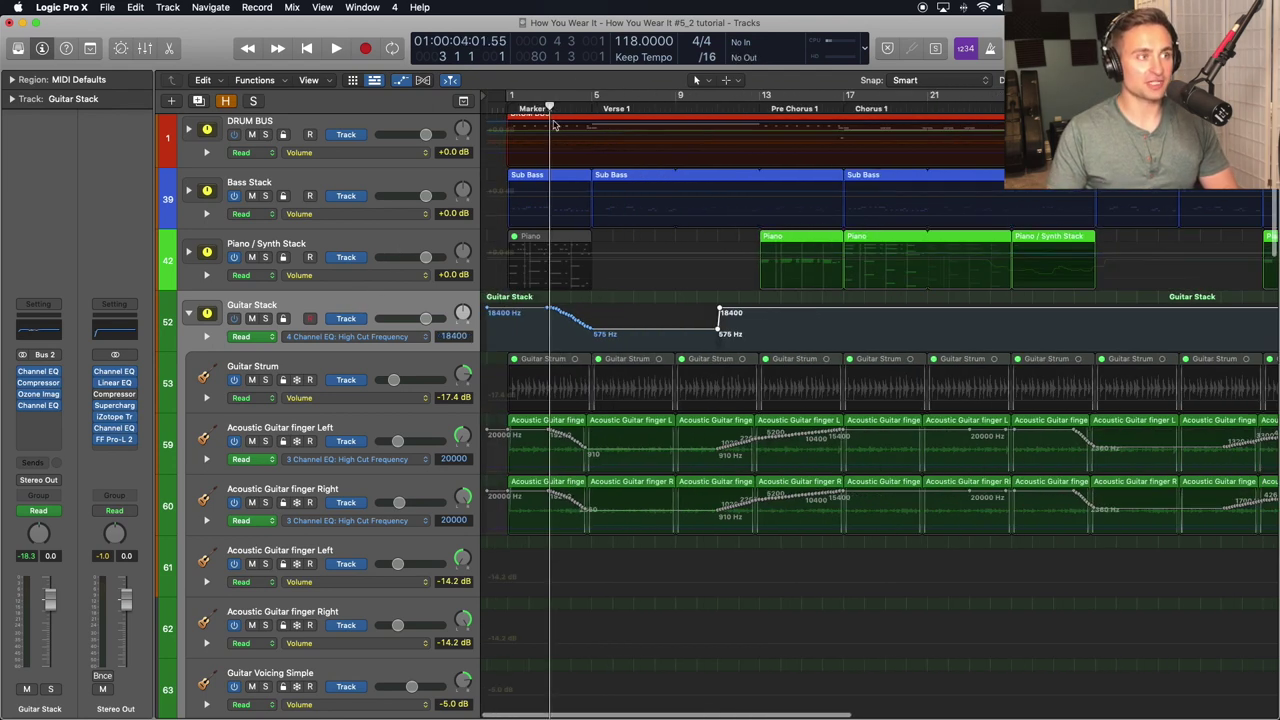
key(comma)
key(s)
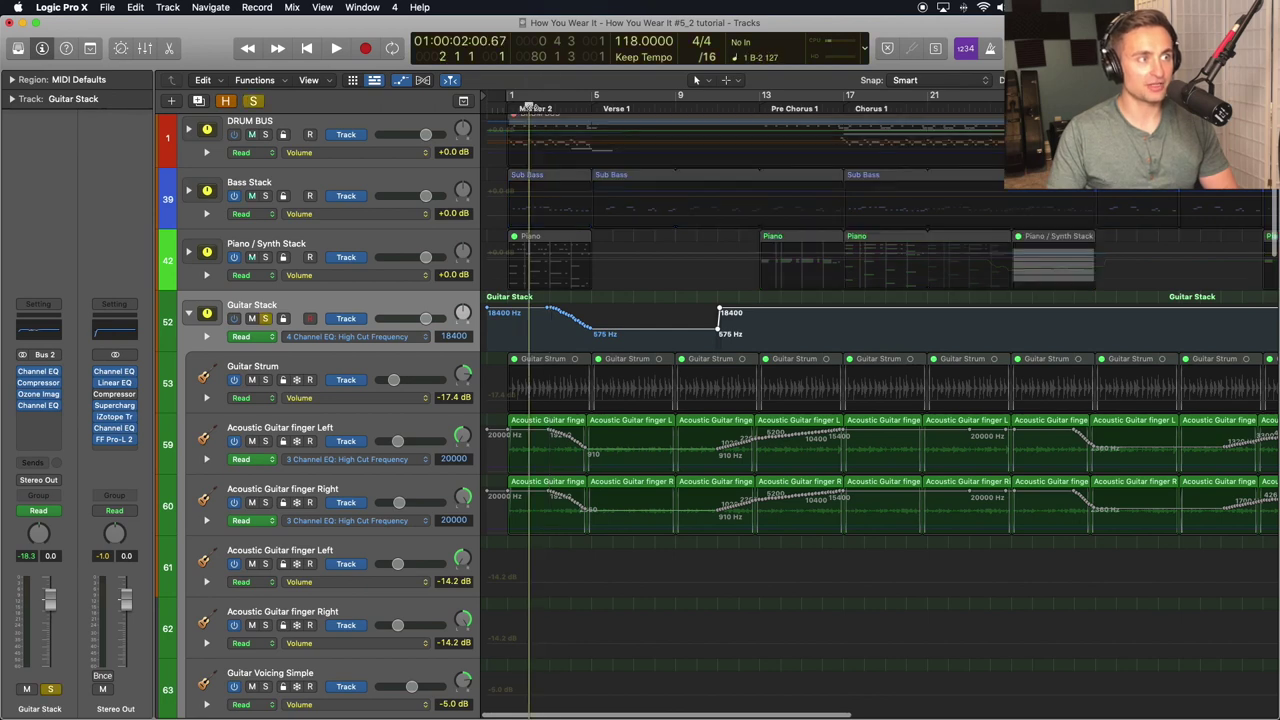
key(space)
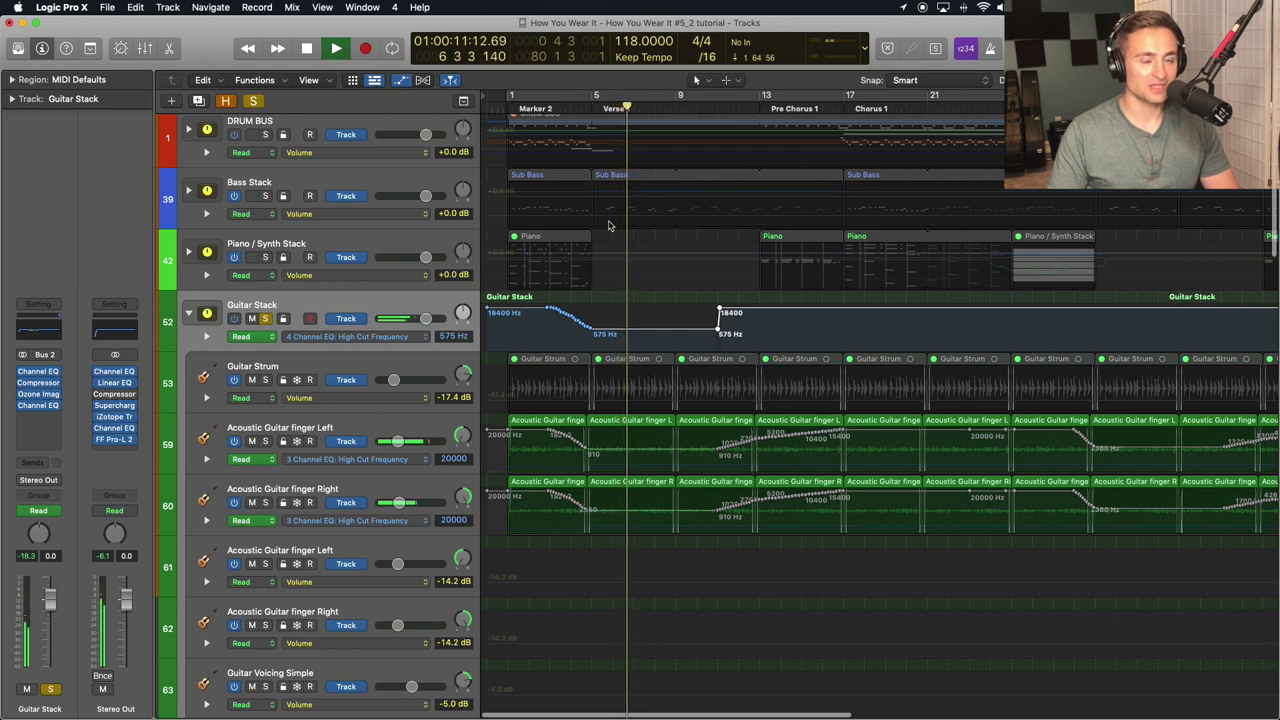
key(s)
key(space)
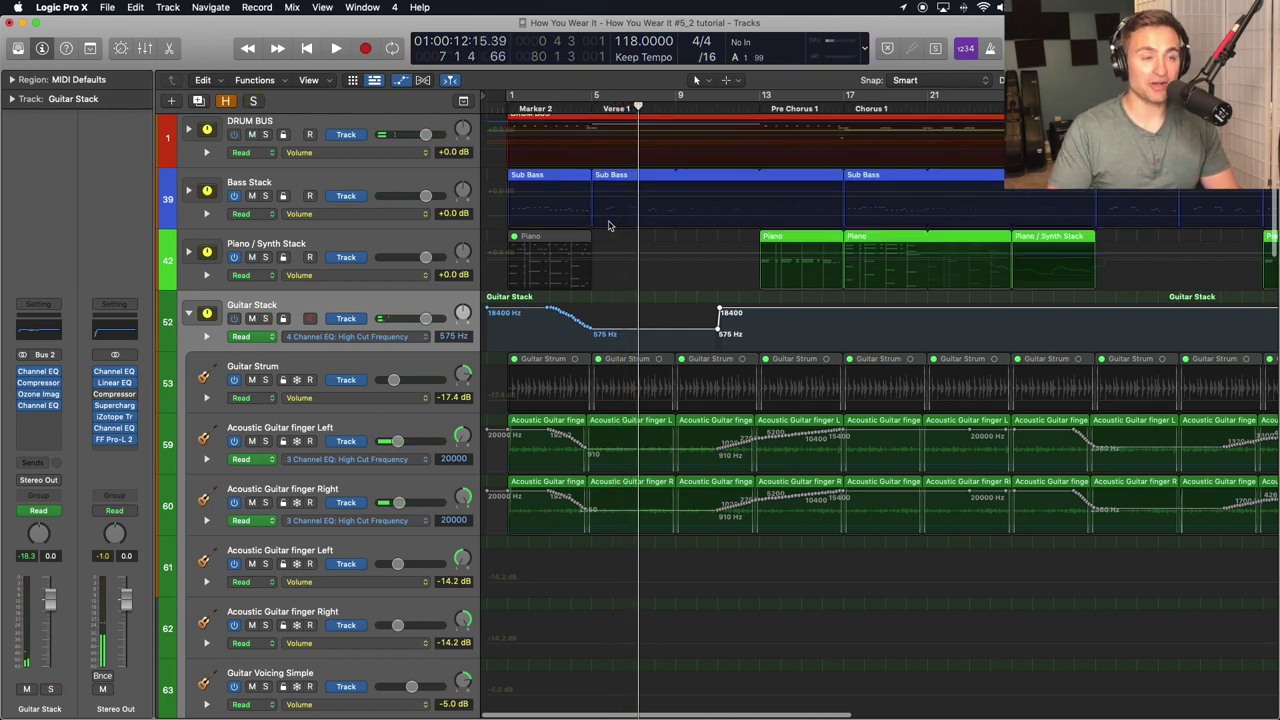
key(super+Right)
key(super+Right)
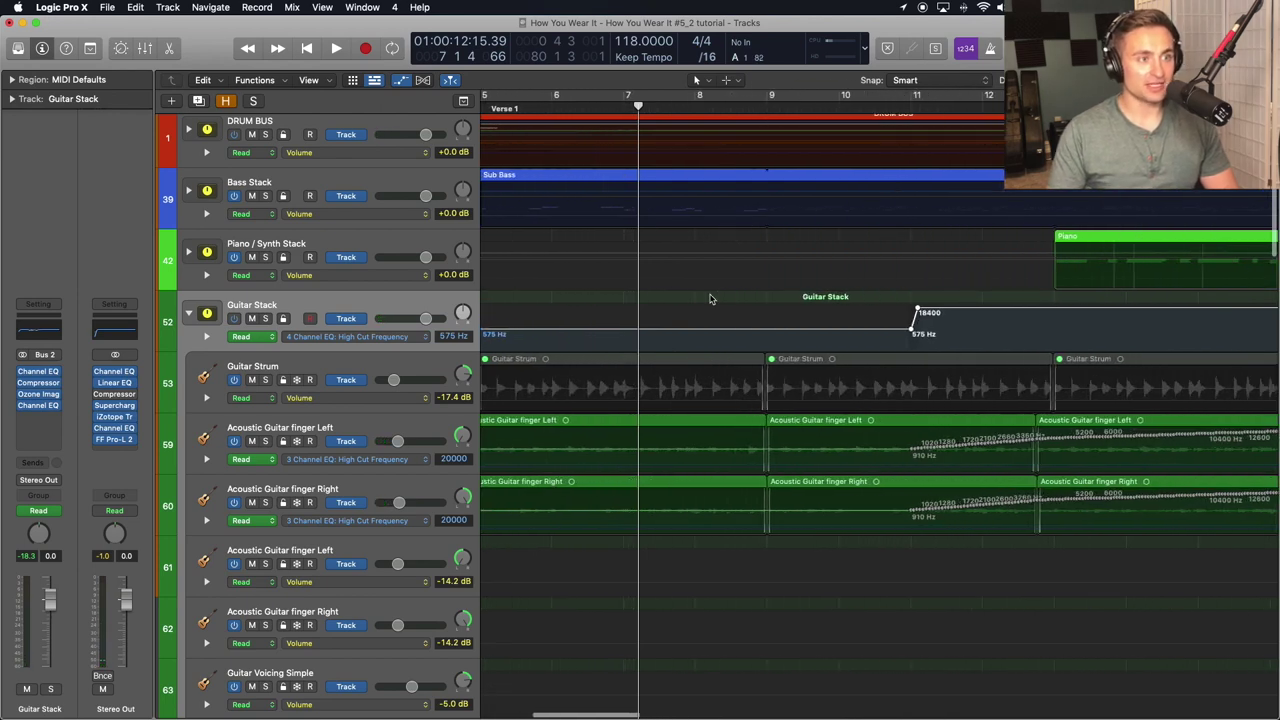
Show bars 5–20 and place the playhead at bar 13, the start of Pre Chorus 1.
scroll(710, 298, right, 5)
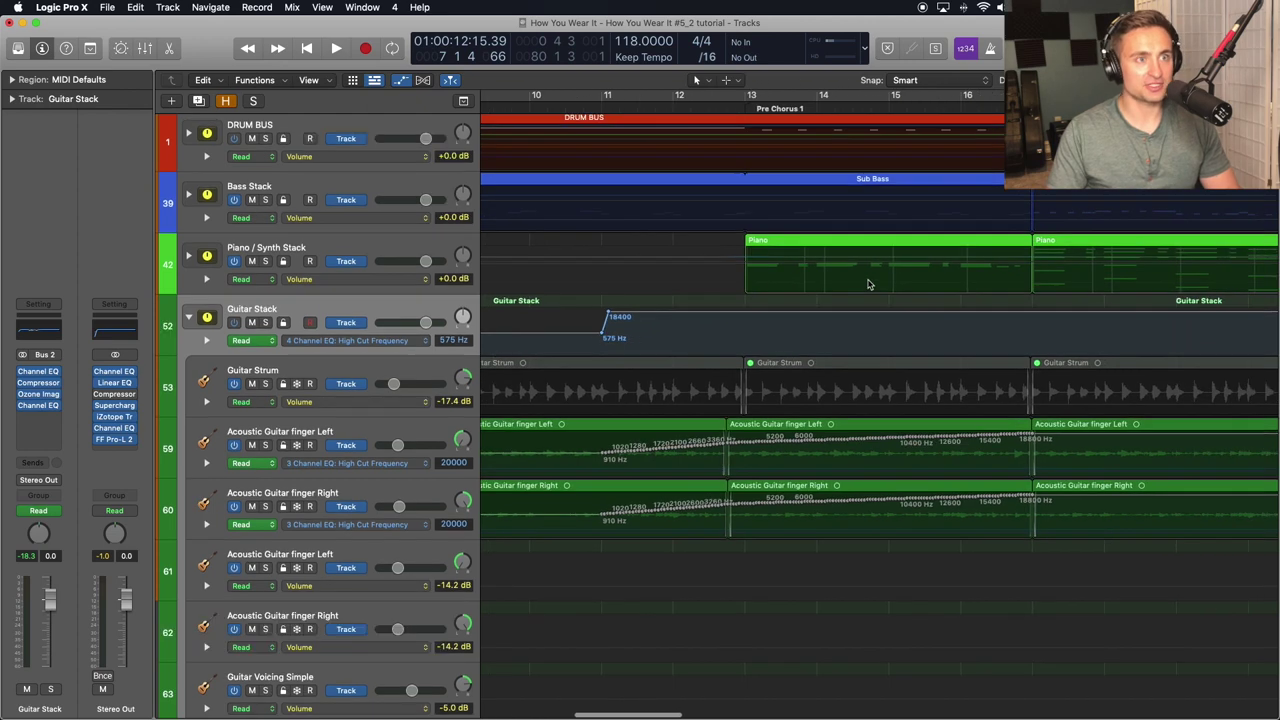
key(super+Left)
key(super+Left)
key(super+Left)
key(super+Left)
key(super+Right)
key(super+Right)
key(super+Right)
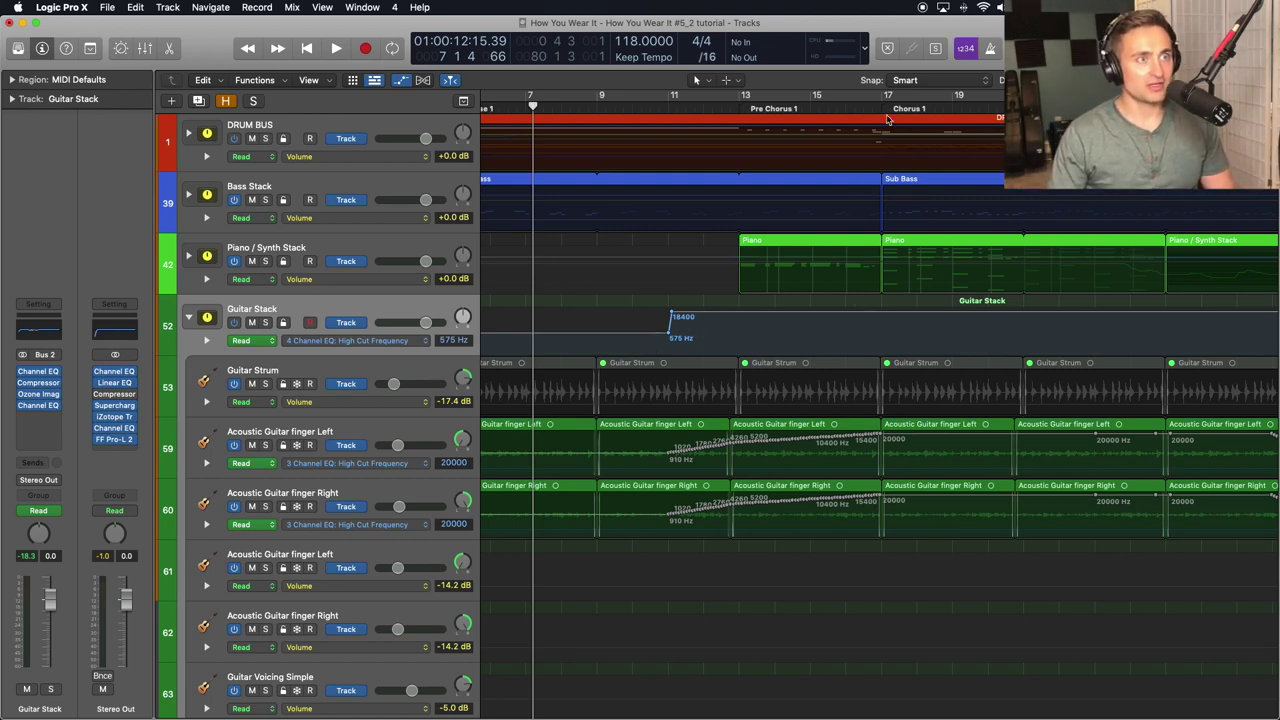
click(742, 106)
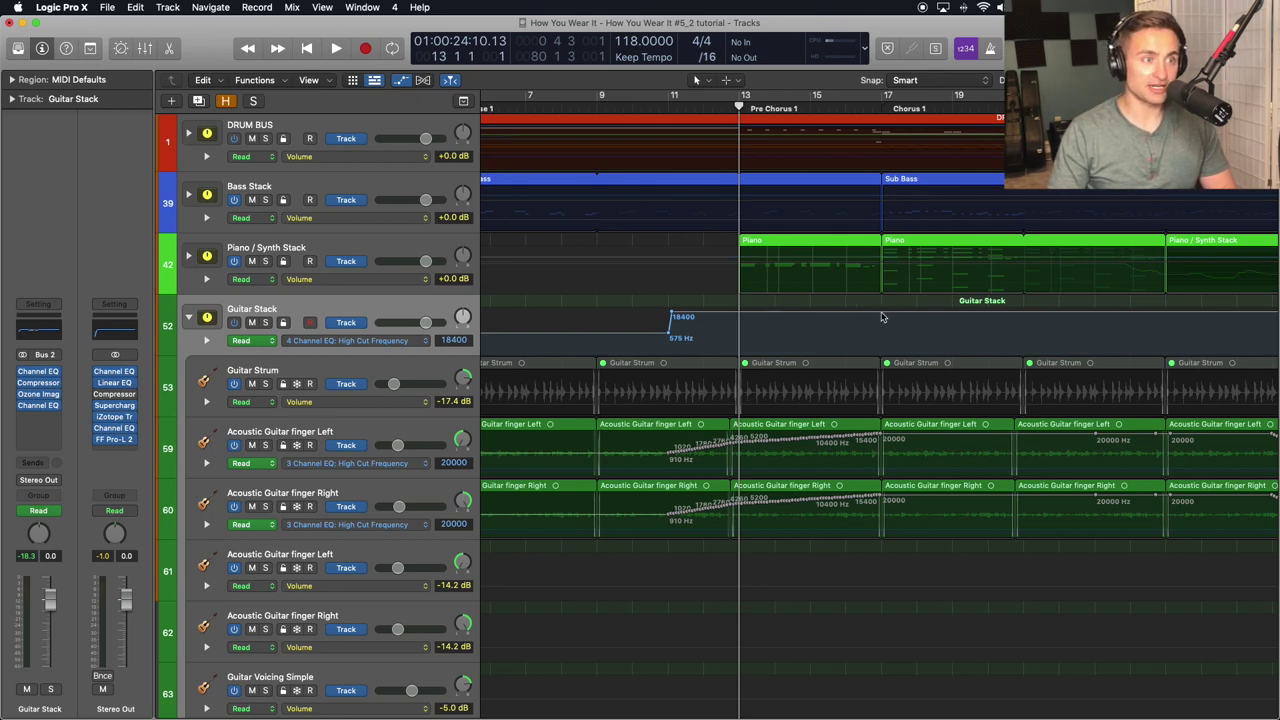
Add a Guitar Stack automation point at bar 13 and lower it to about 3800 Hz.
click(882, 313)
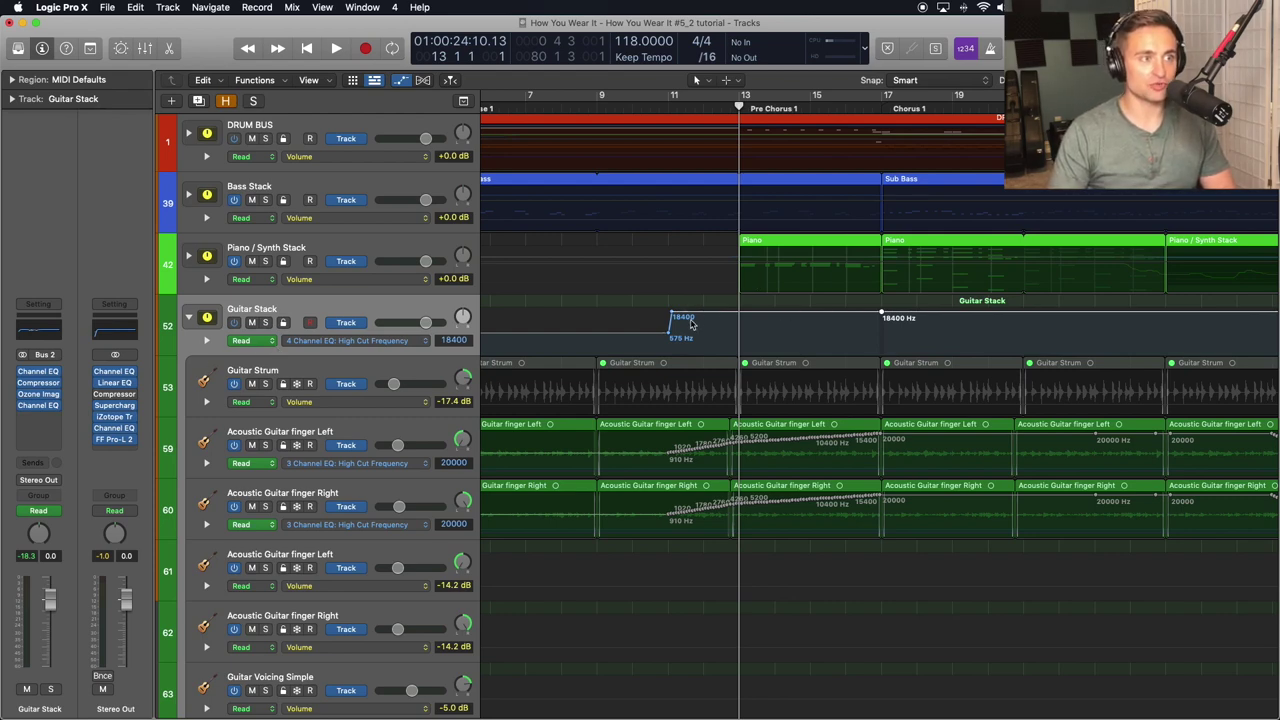
drag(673, 317, 738, 316)
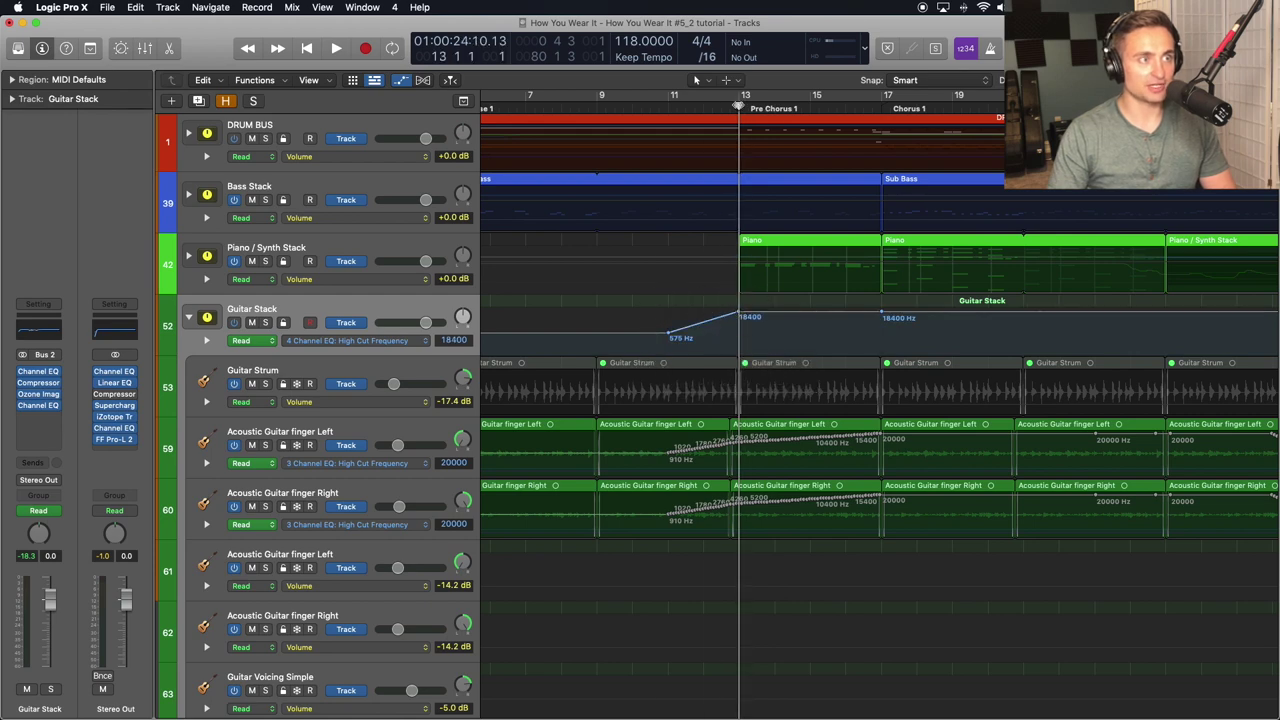
drag(668, 334, 666, 332)
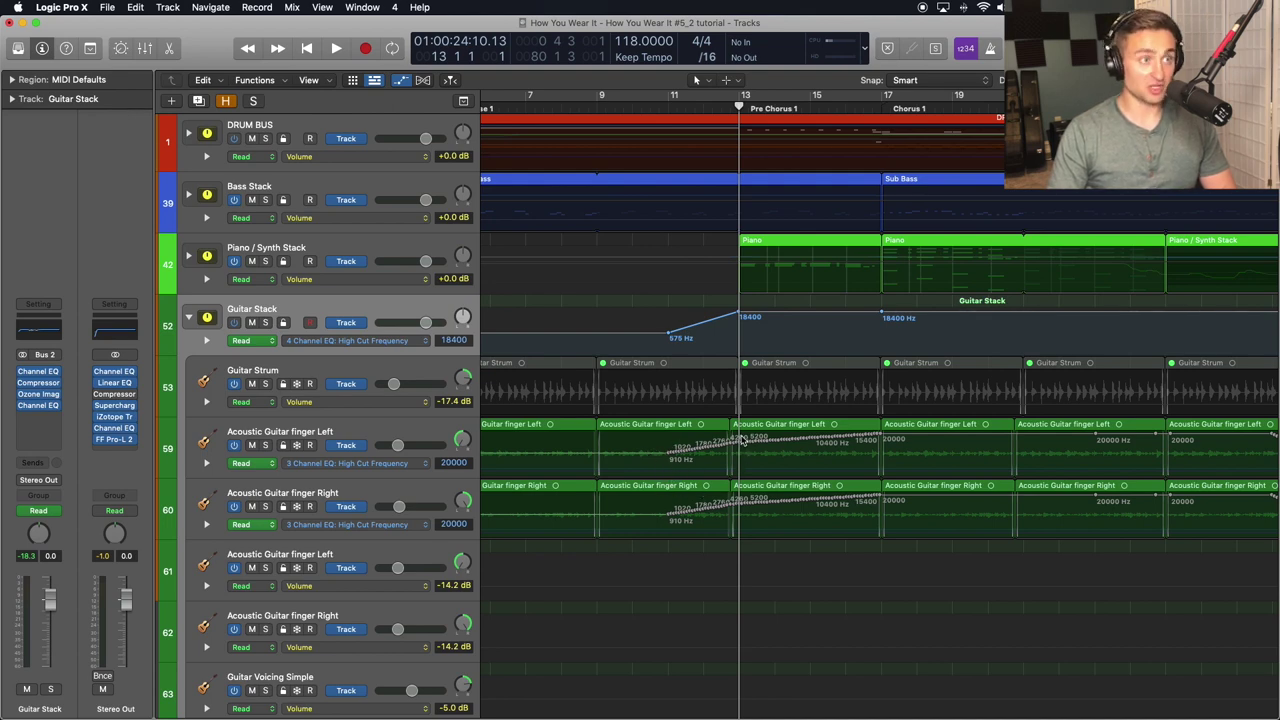
drag(740, 317, 741, 328)
Raise the Chorus 1 automation point to 20000 Hz.
scroll(707, 296, left, 1)
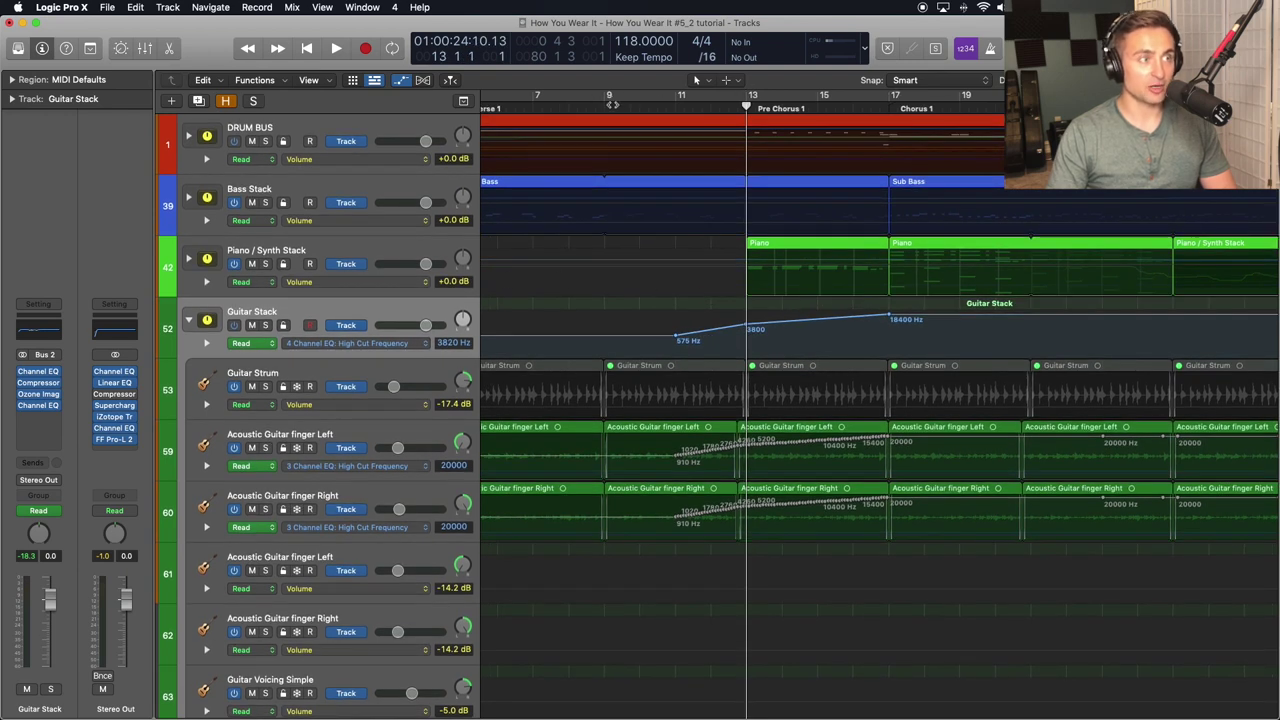
click(584, 104)
scroll(590, 104, left, 1)
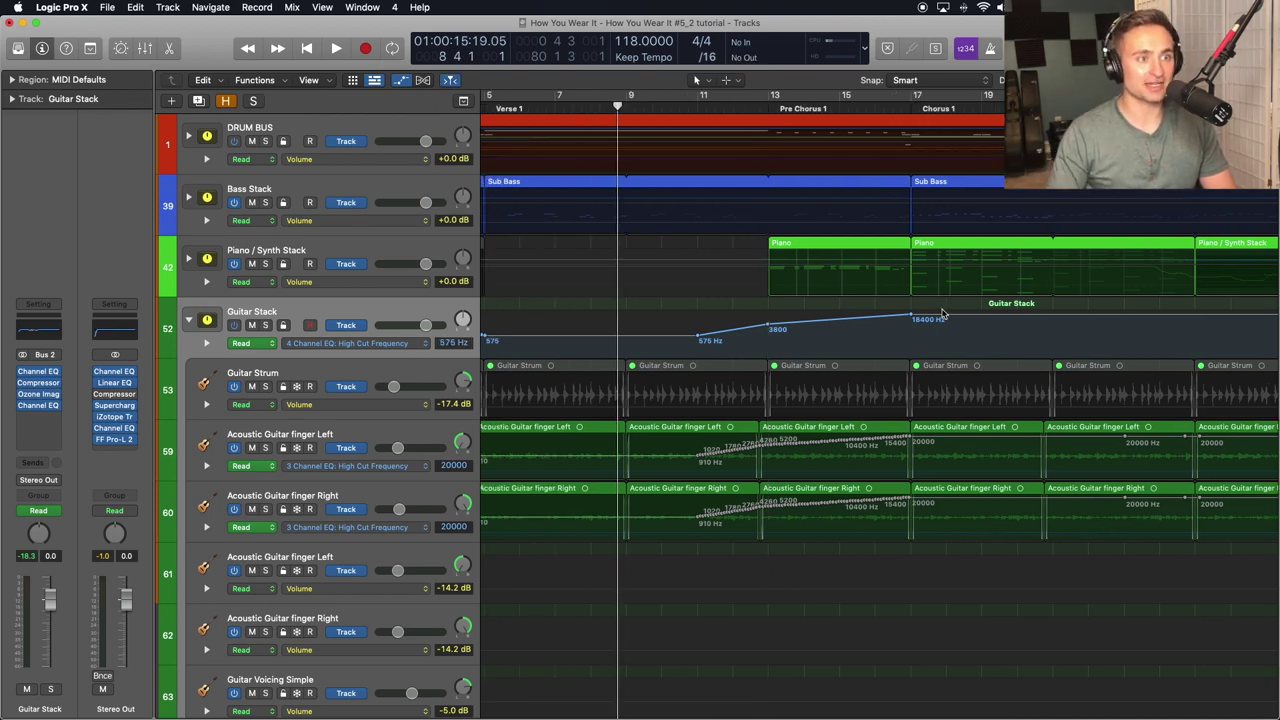
mouse_move(912, 318)
mouse_down()
mouse_move(915, 300)
mouse_move(920, 322)
mouse_up()
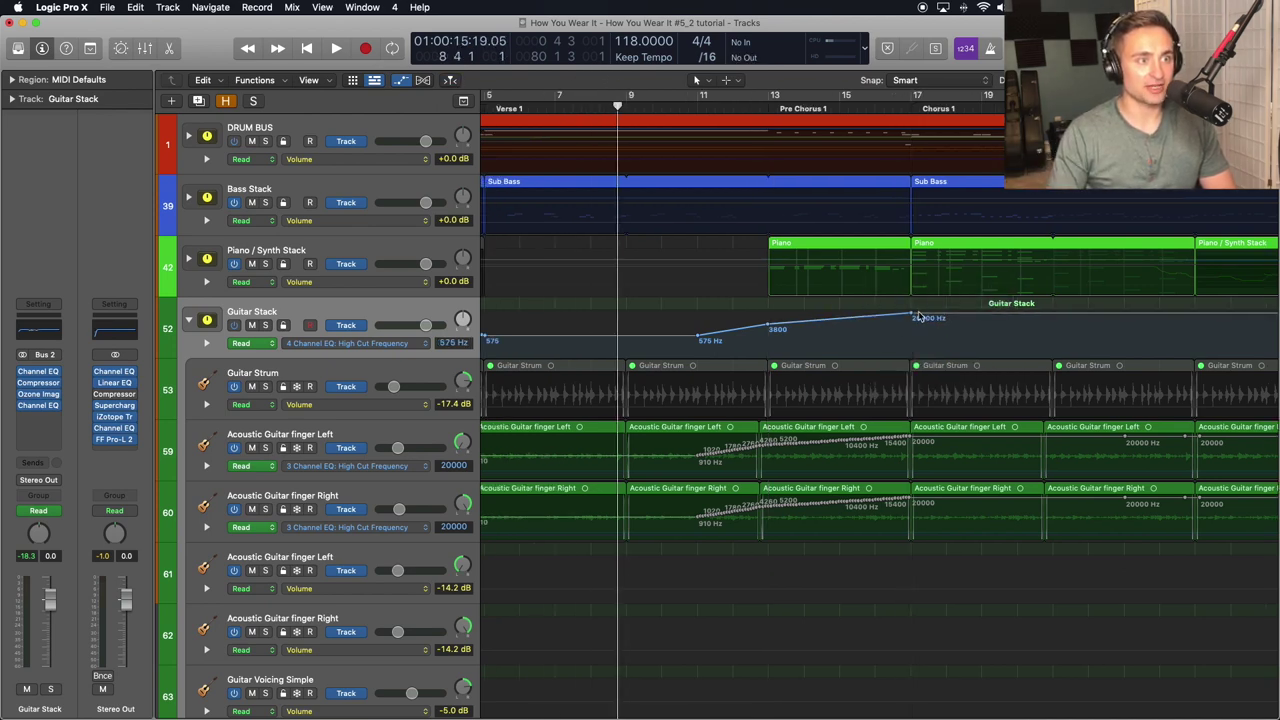
scroll(829, 346, right, 1)
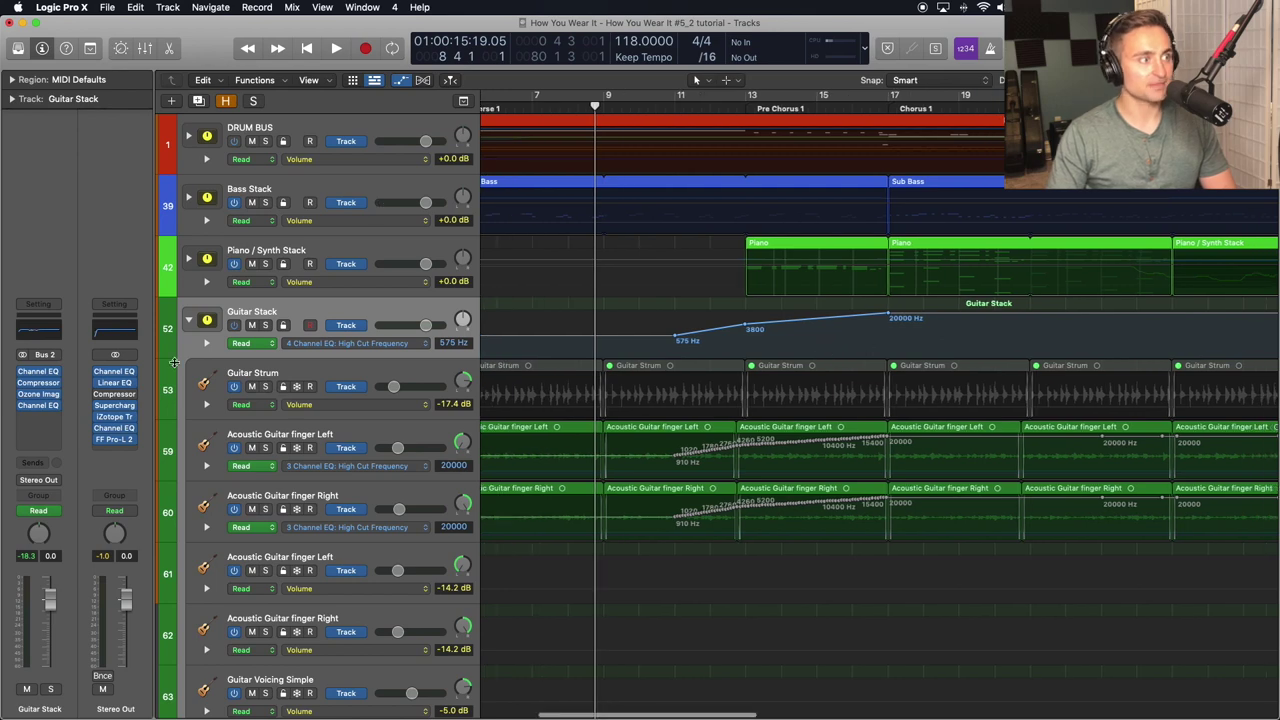
Reopen the Guitar Stack Channel EQ, position its window over the tracks, and audition the high-cut ramp.
click(38, 405)
drag(741, 238, 800, 392)
click(606, 108)
key(space)
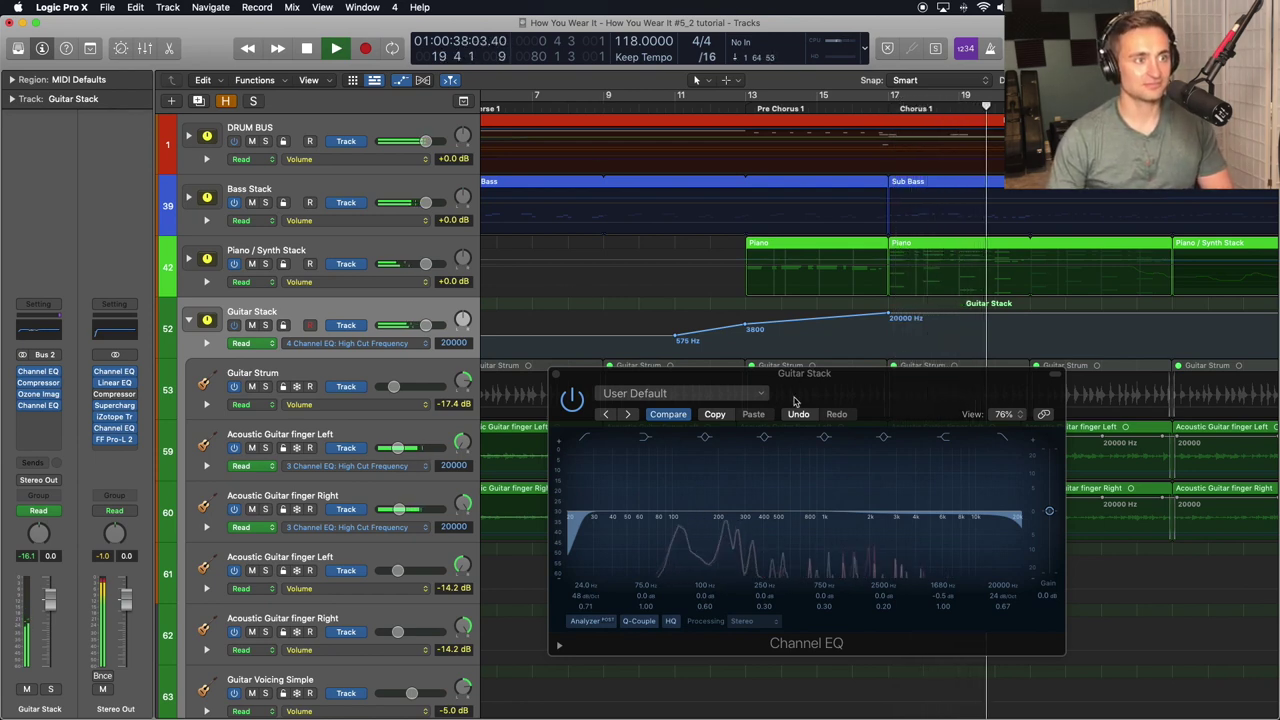
drag(797, 394, 866, 452)
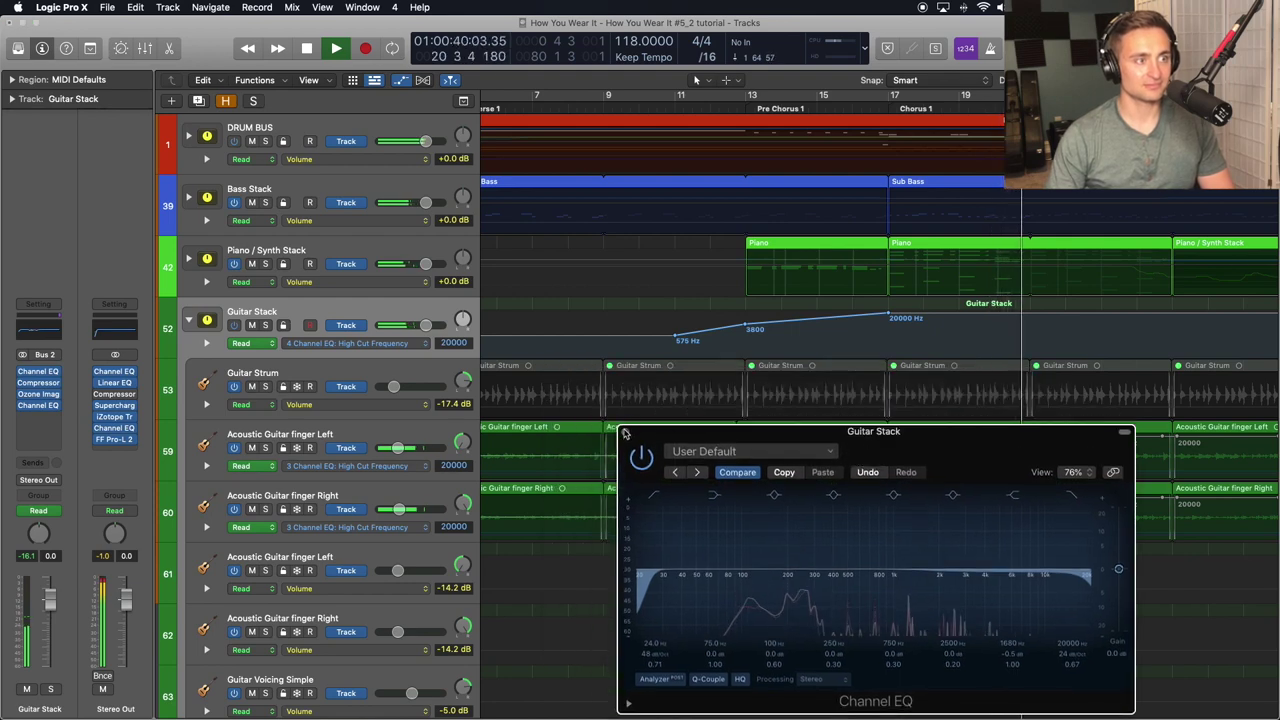
key(space)
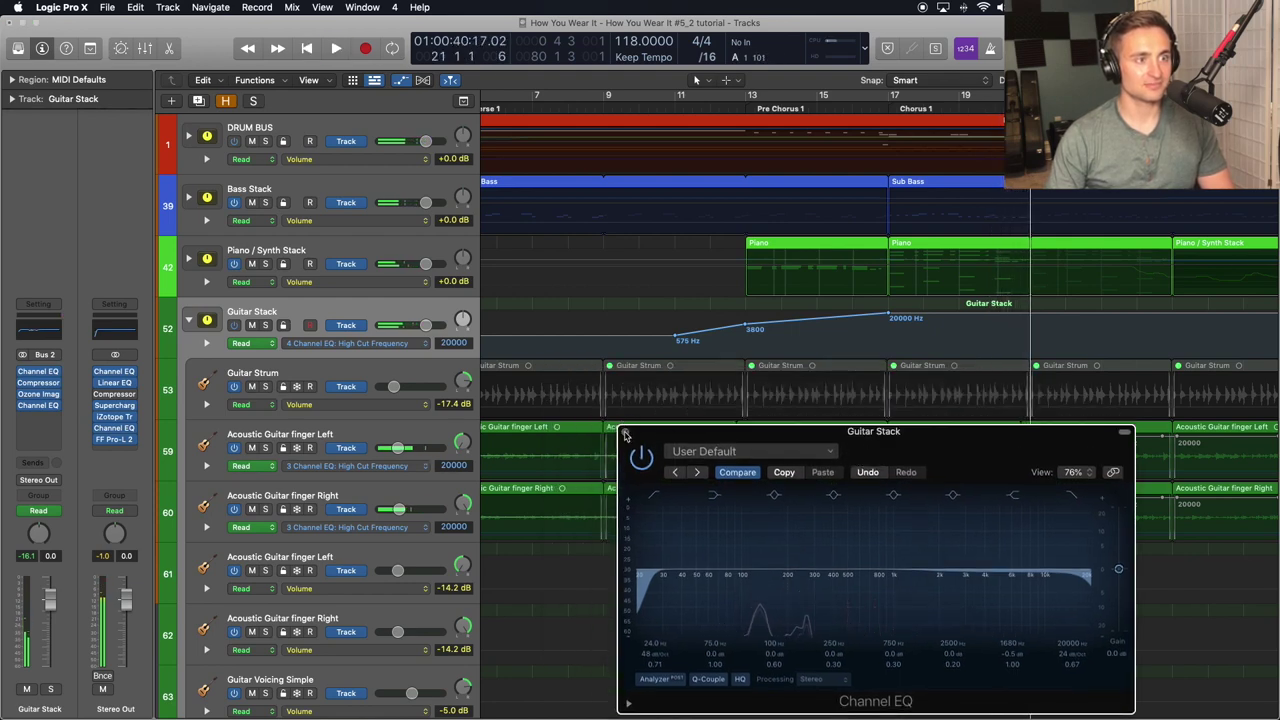
drag(750, 434, 704, 375)
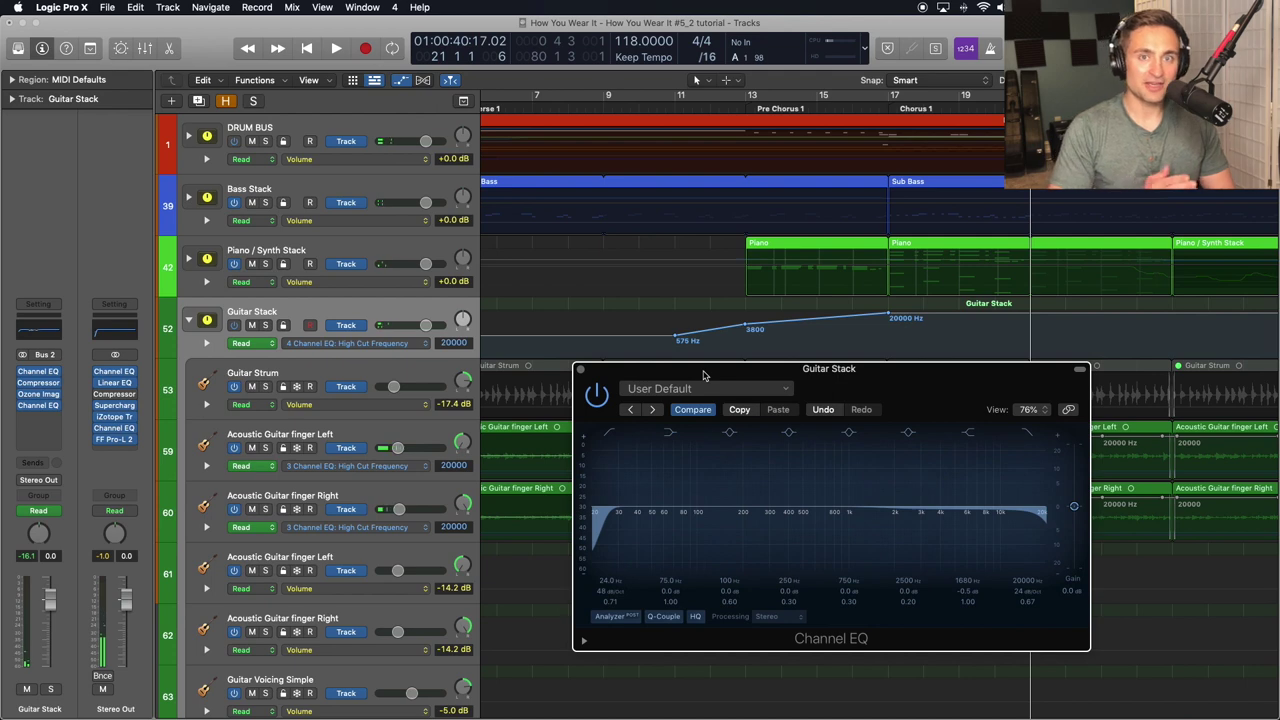
scroll(755, 311, left, 1)
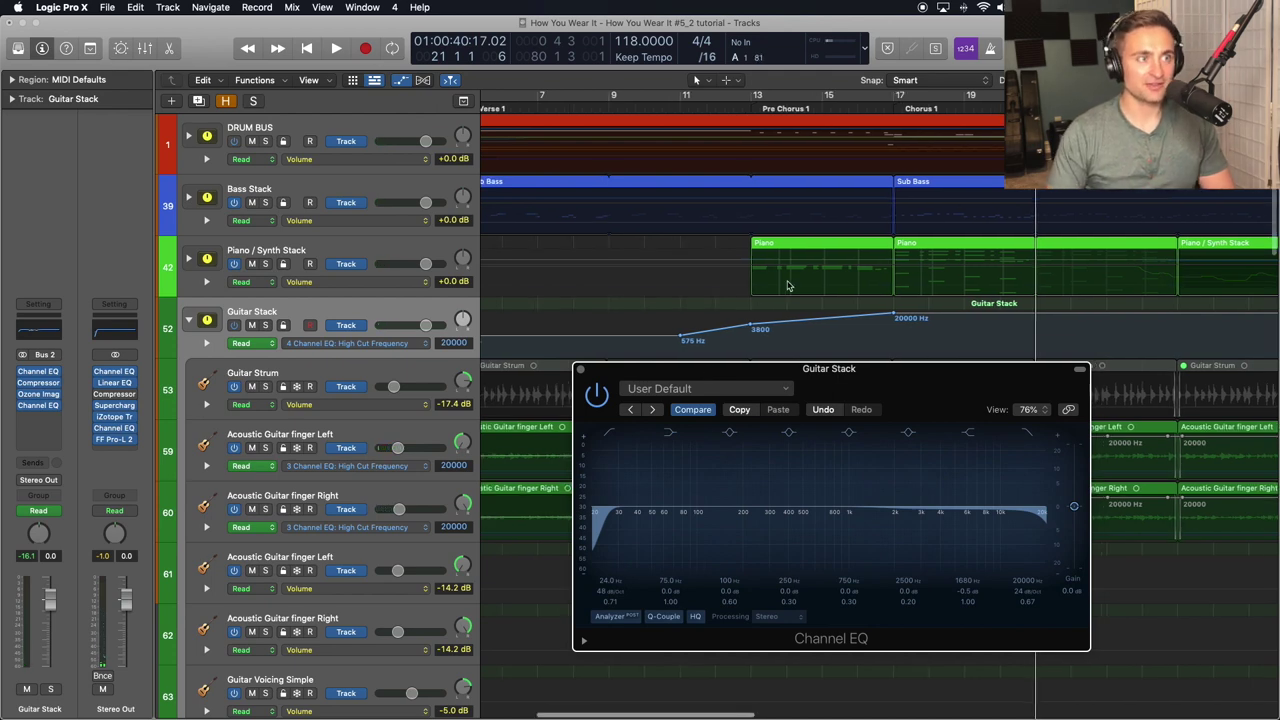
scroll(825, 120, left, 10)
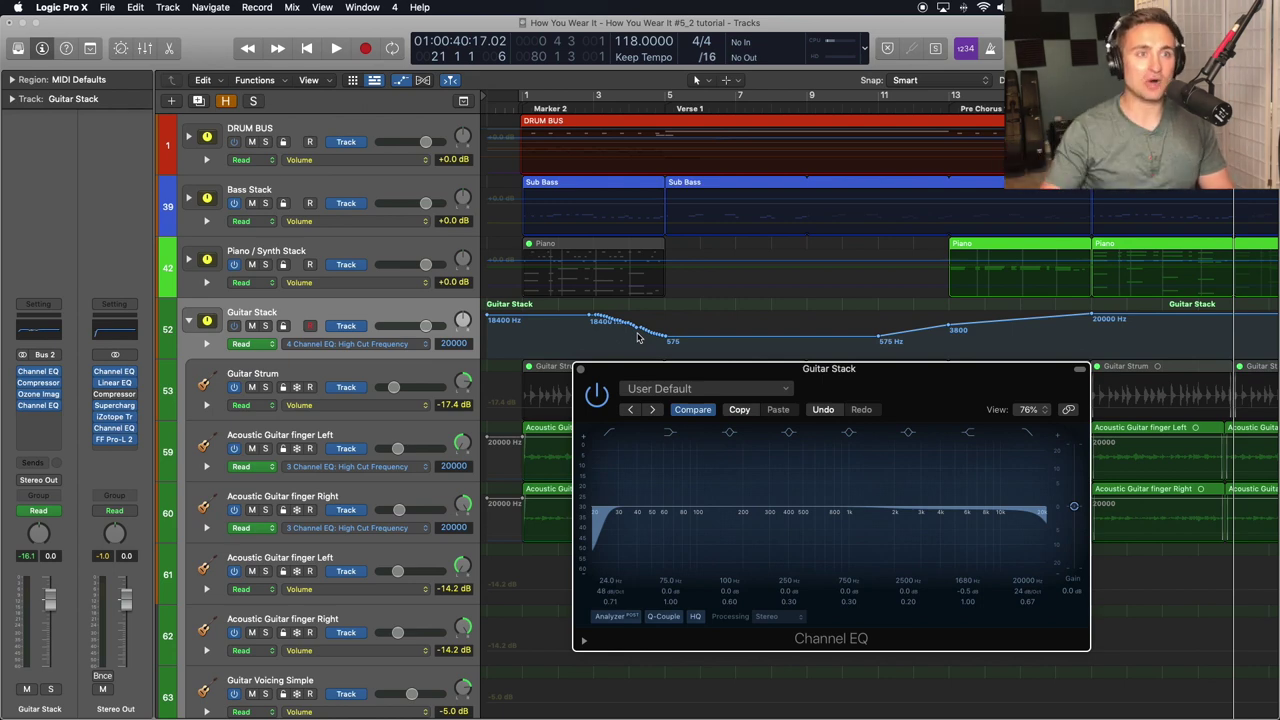
scroll(811, 342, down, 5)
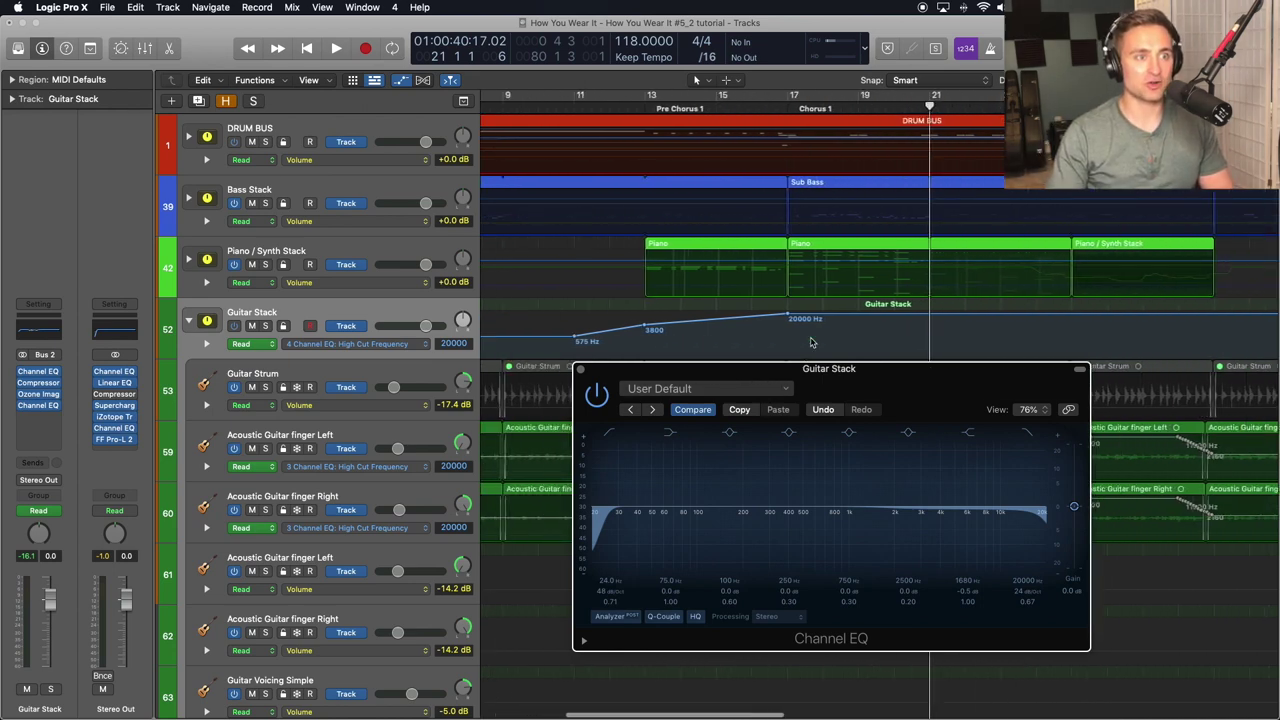
scroll(811, 342, down, 3)
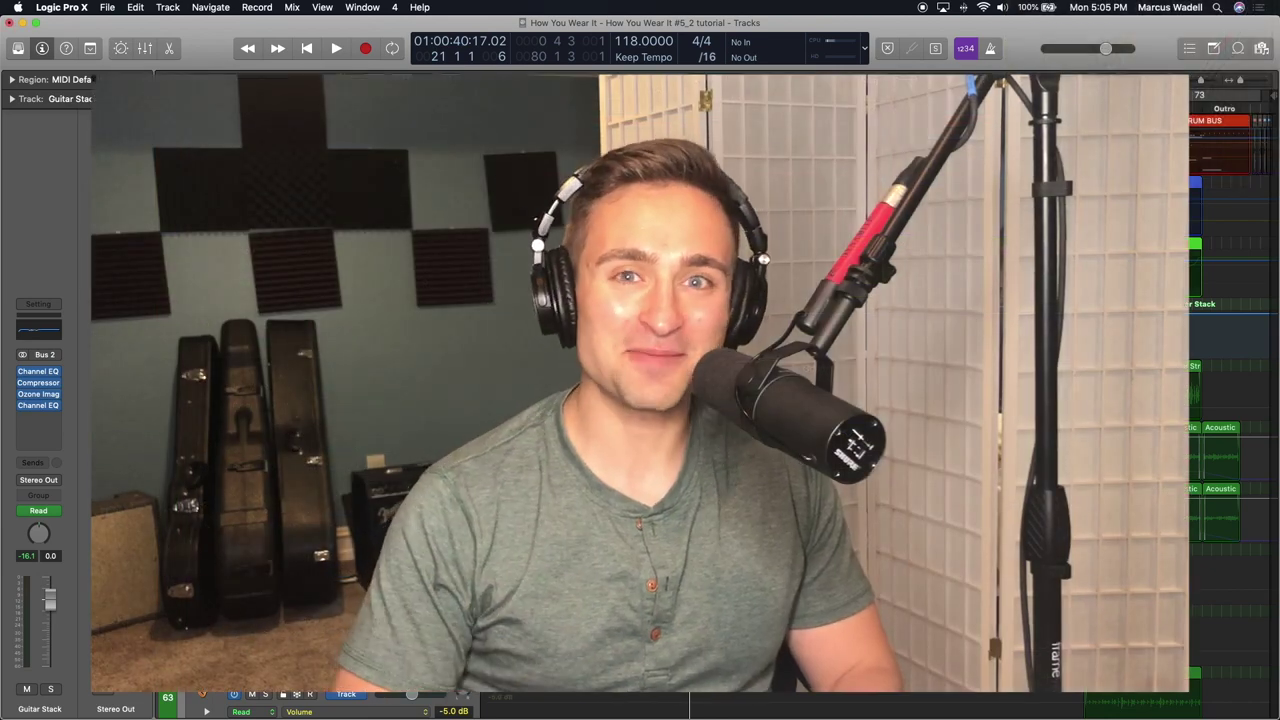